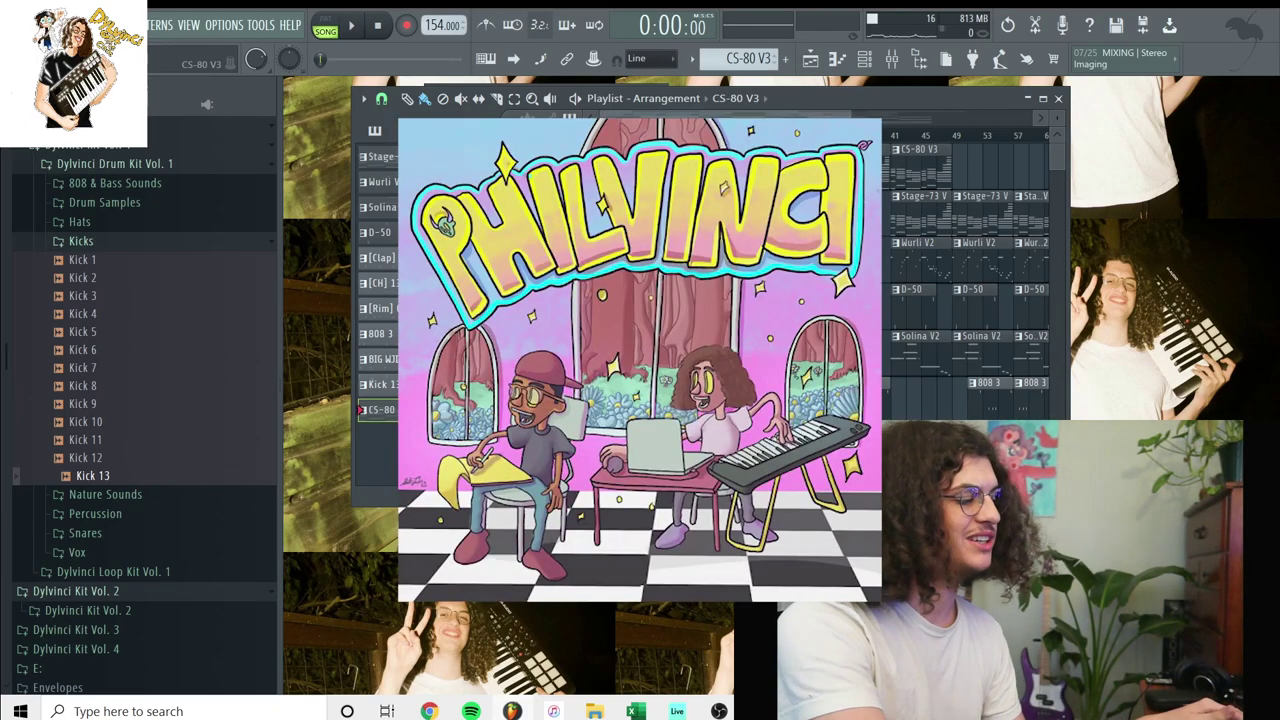
Play the whole arrangement from the start with more playlist tracks fitted in view, and stop playback
key("space")
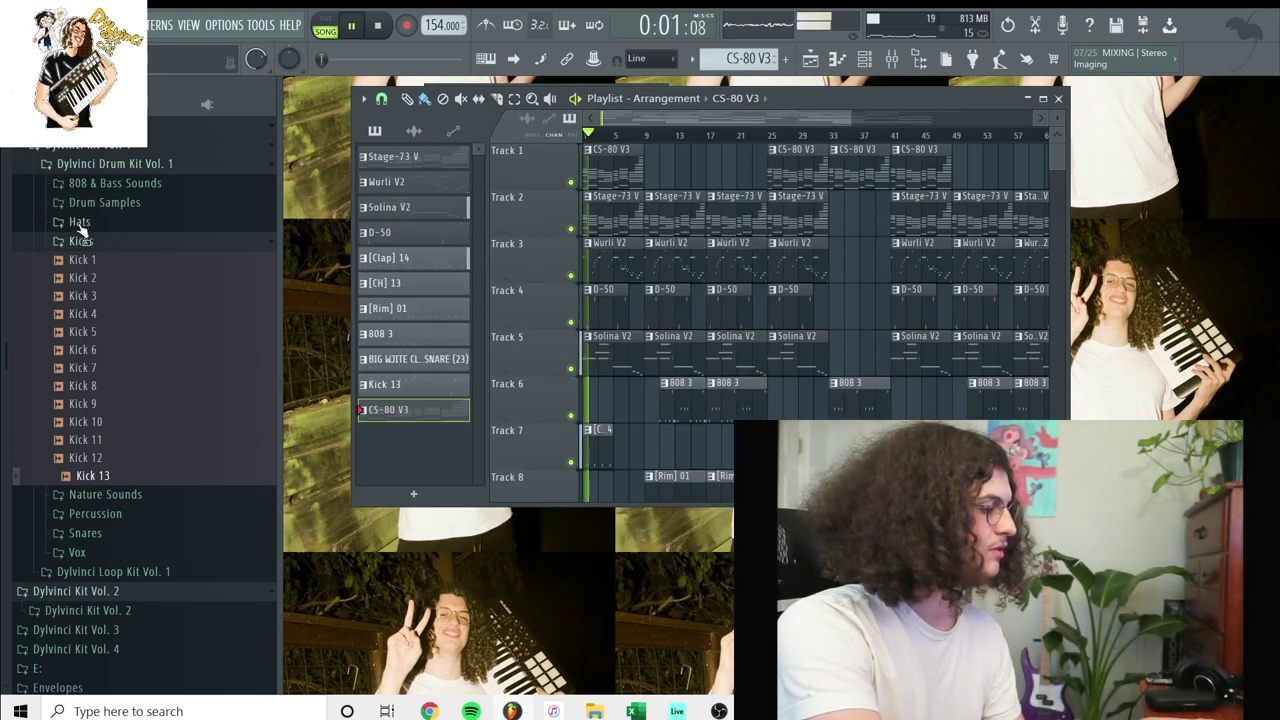
scroll(82, 233, "up", 3)
scroll(62, 230, "down", 3)
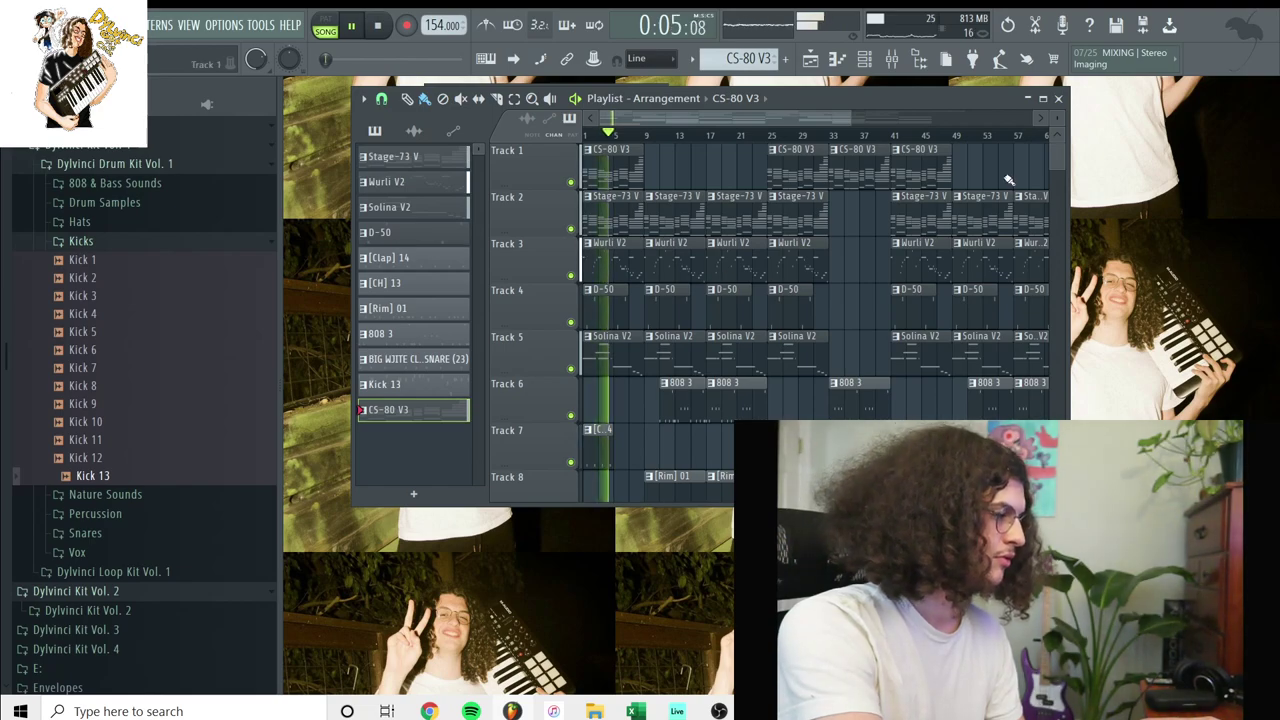
scroll(1057, 119, "down", 4)
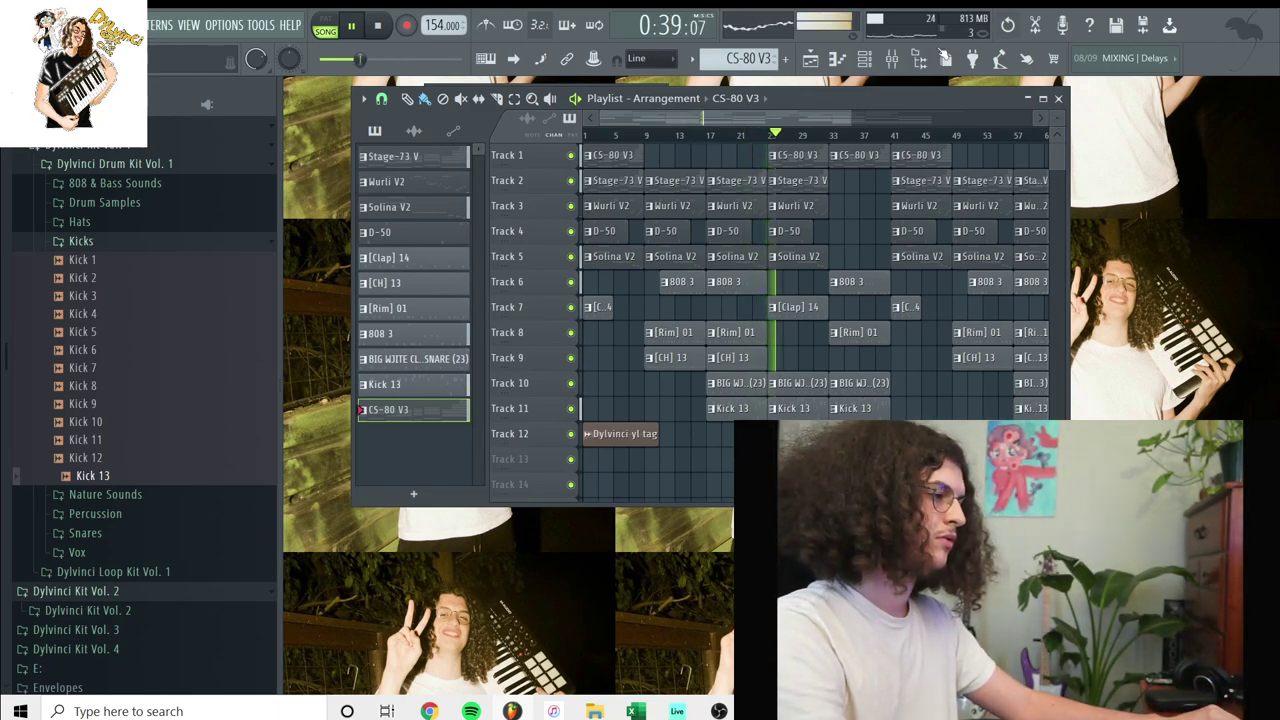
key("space")
Move the playlist out of the way and show the channel rack with the Stage-73 V pattern in pattern mode
left_click_drag(922, 95, 918, 370)
left_click(657, 94)
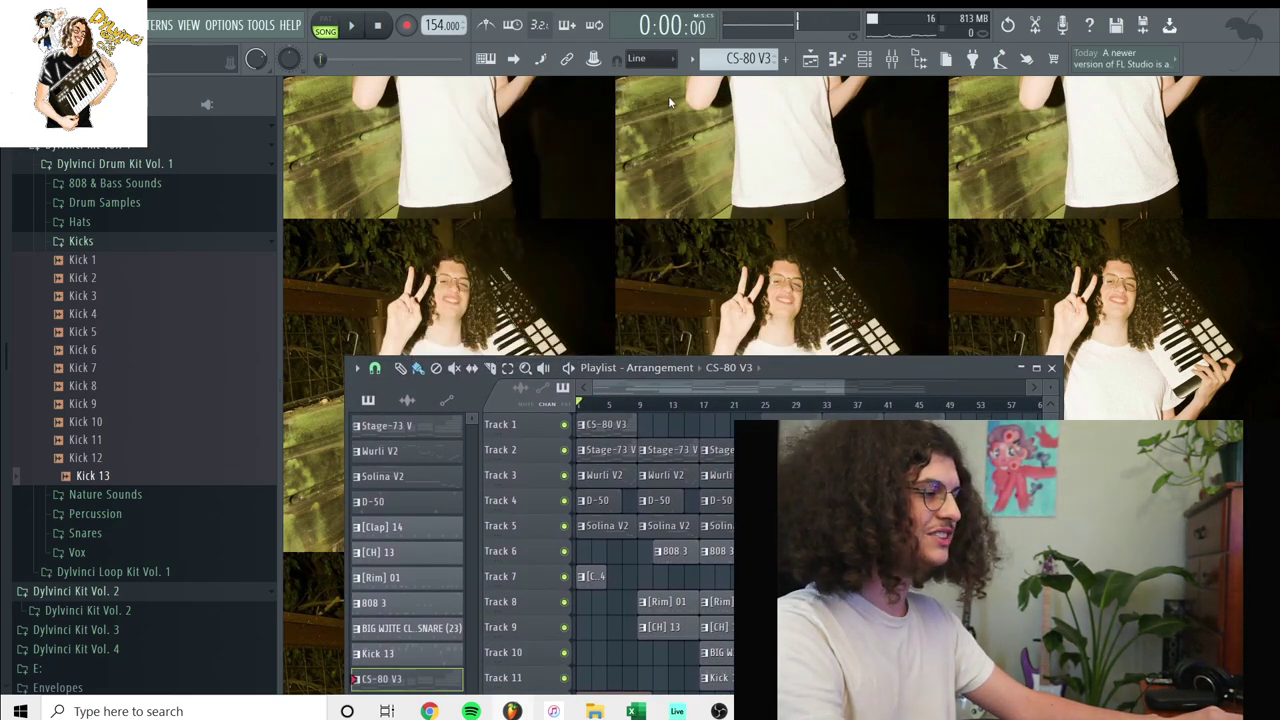
left_click(867, 61)
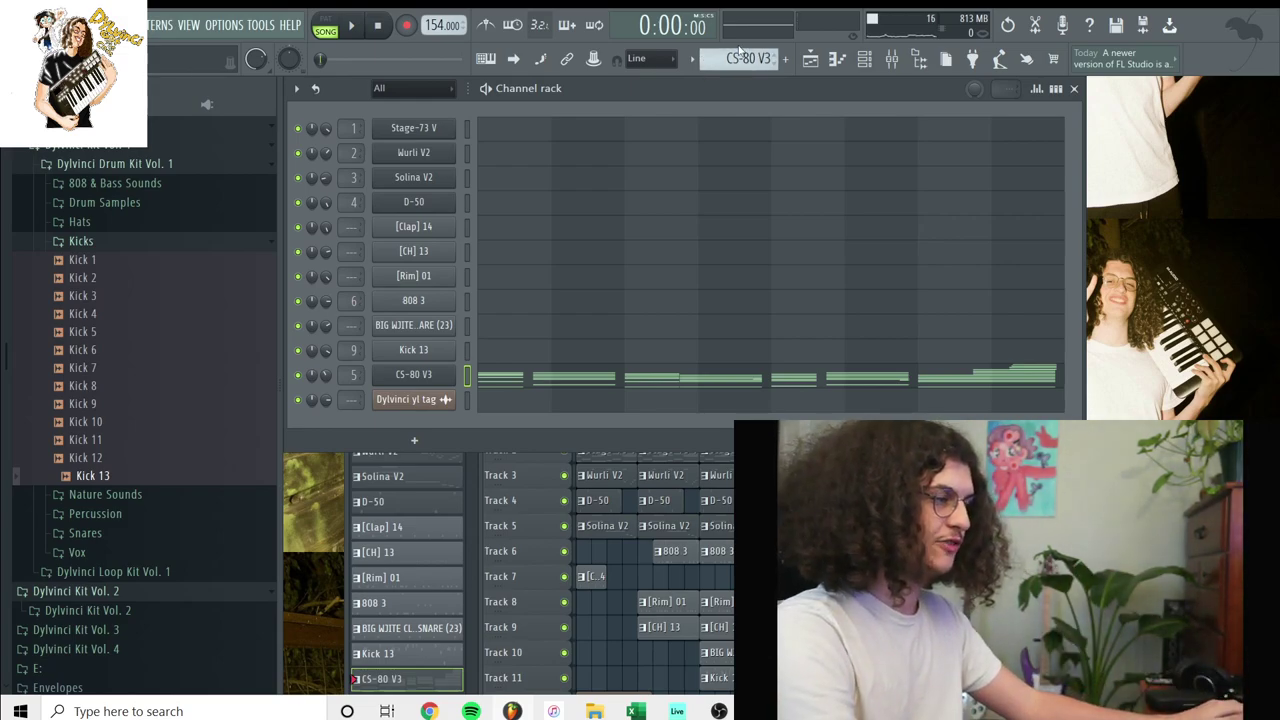
scroll(740, 55, "up", 10)
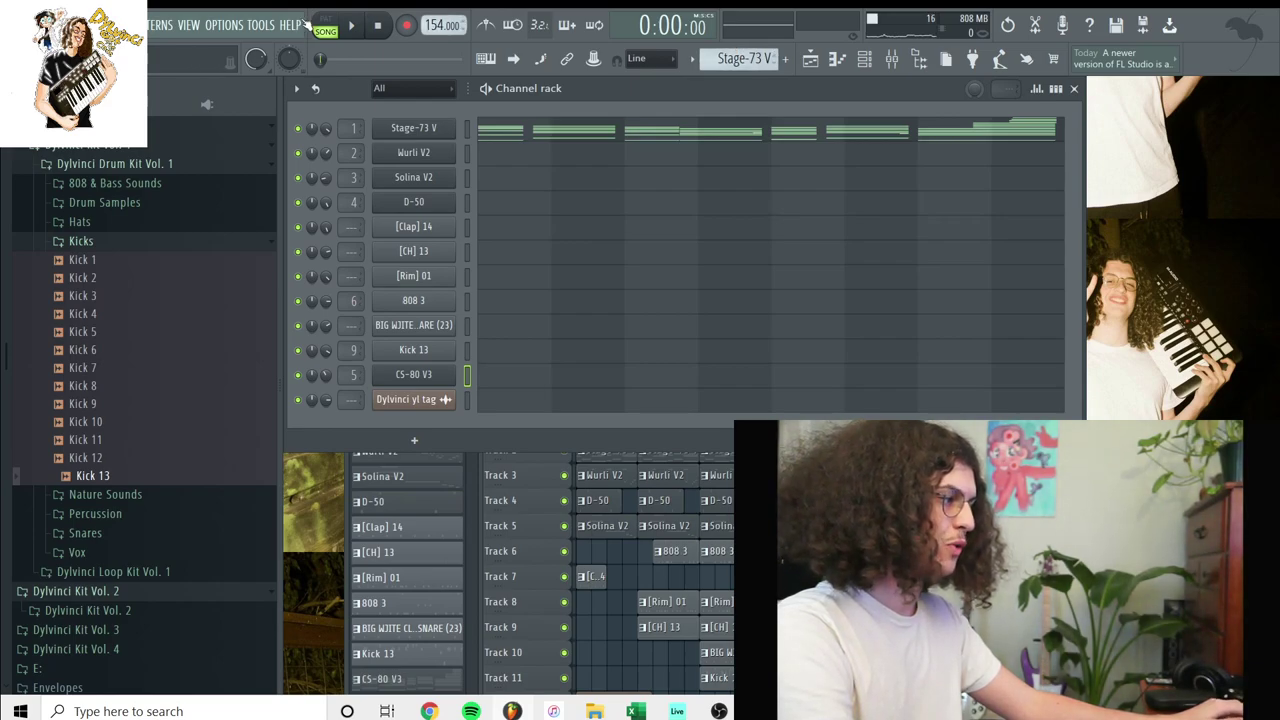
left_click(318, 24)
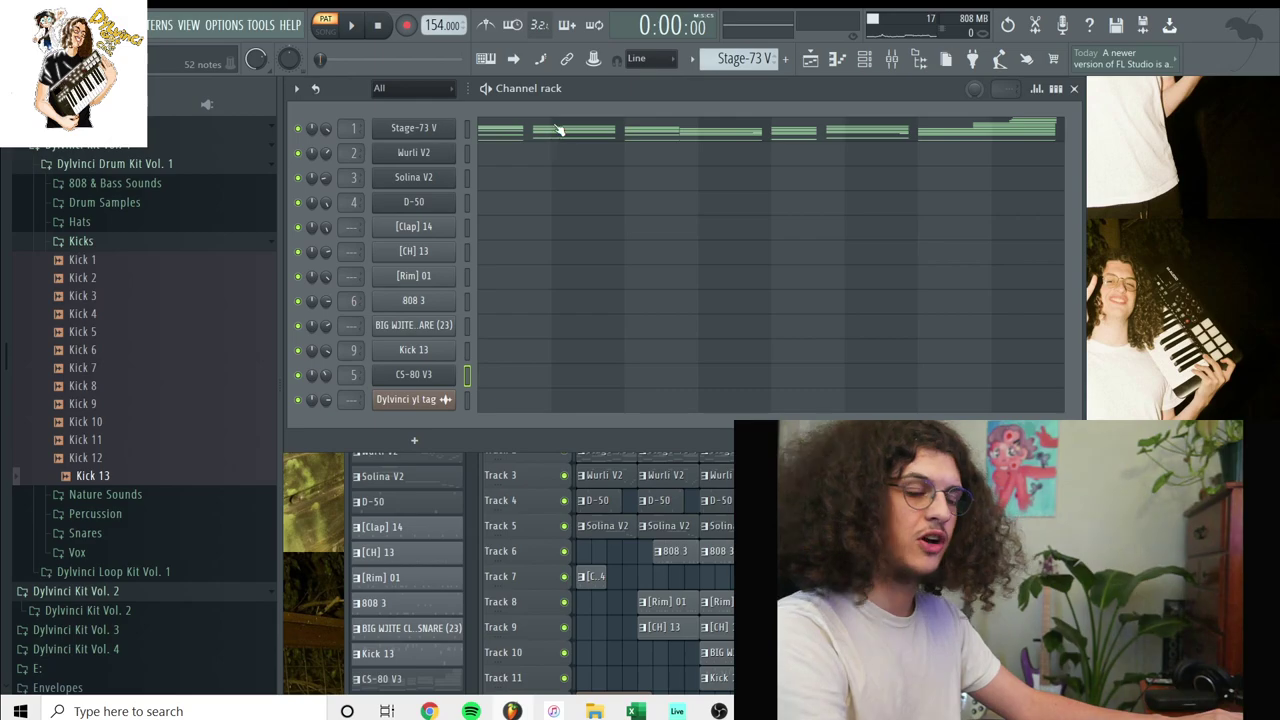
Play the Stage-73 V pattern and show all eight bars of its notes in the piano roll
key("space")
right_click(456, 128)
left_click(490, 129)
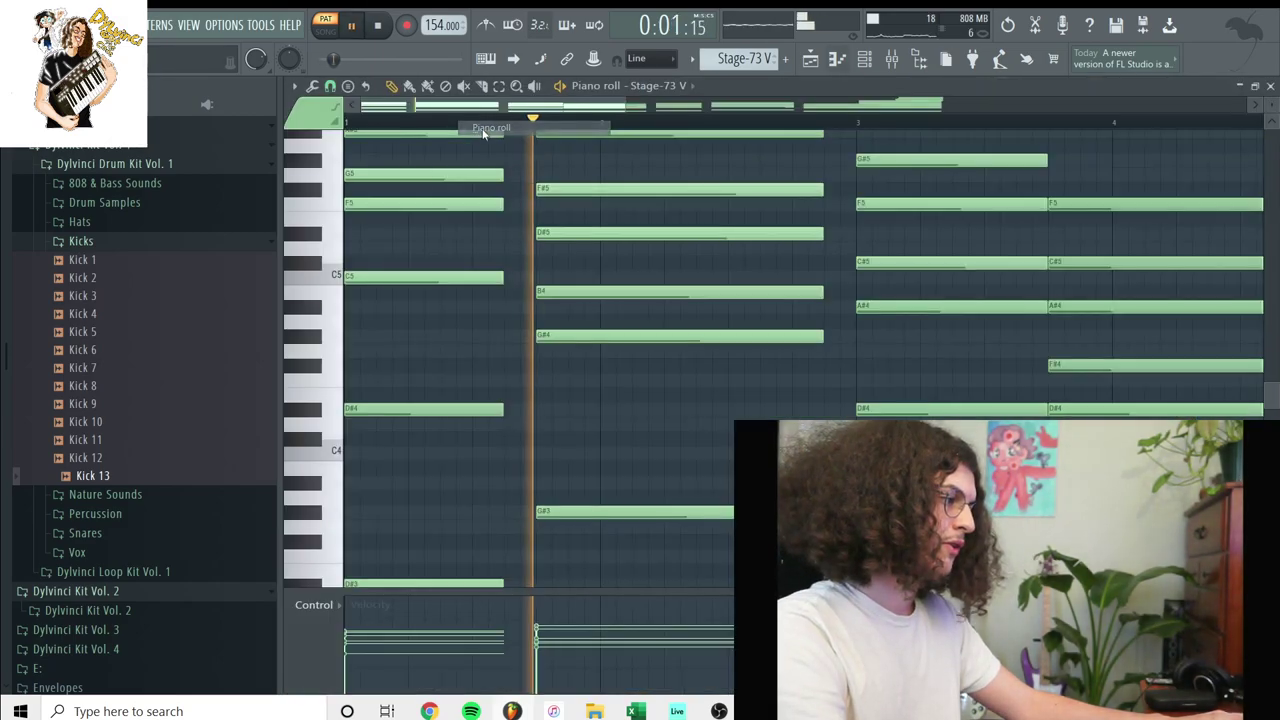
left_click_drag(625, 106, 1012, 106)
right_click(268, 61)
scroll(574, 251, "up", 5)
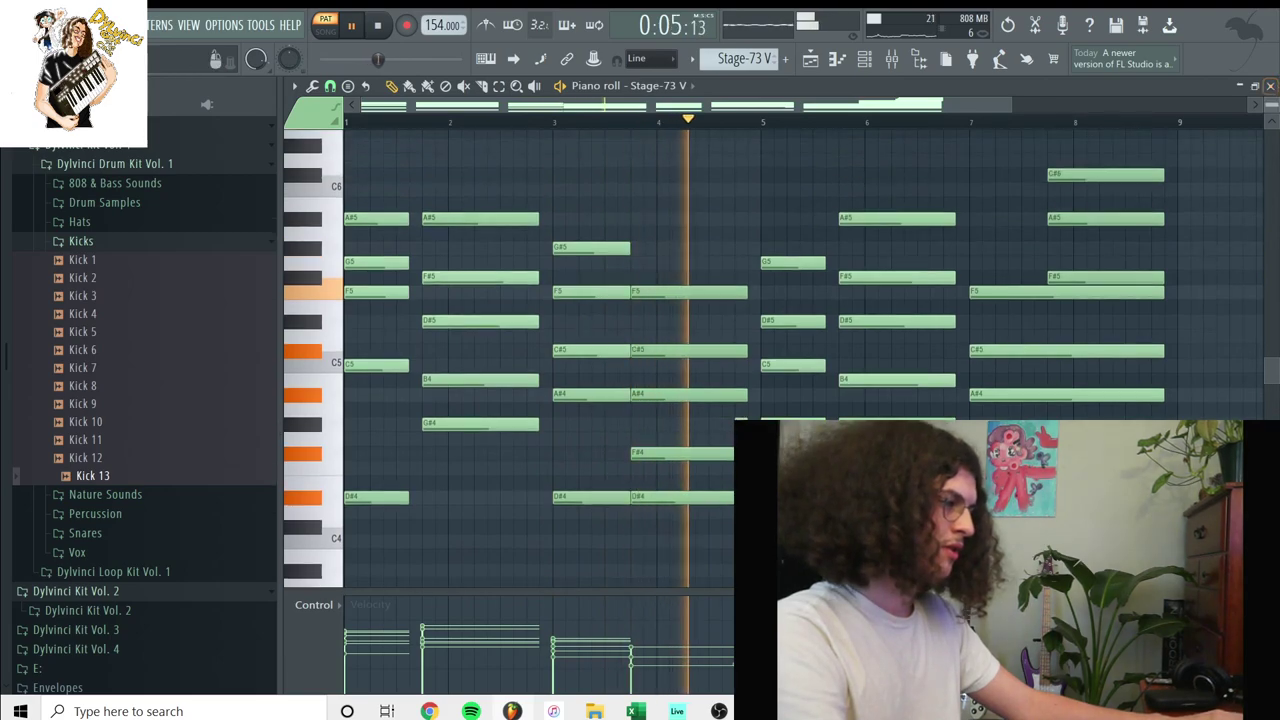
scroll(1163, 214, "down", 1)
left_click_drag(1268, 108, 1268, 128)
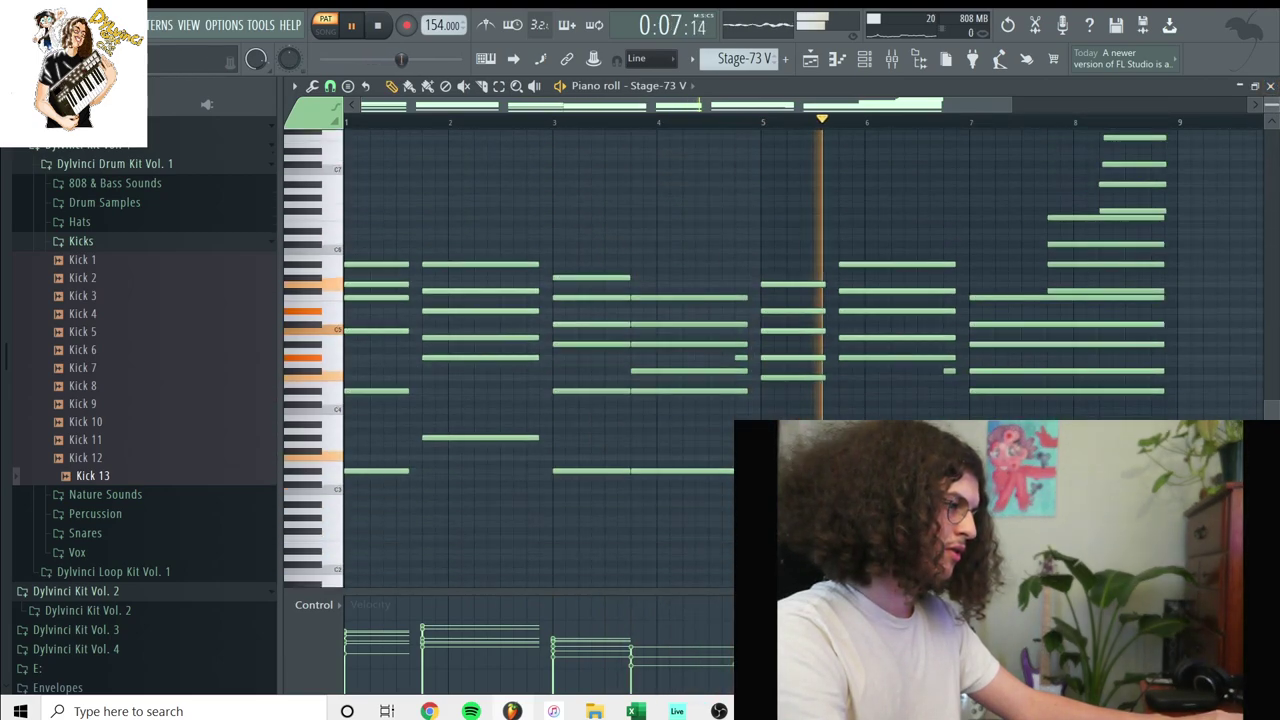
Examine the Stage-73 V chords across the octaves, including the high notes in the last bar, and close the piano roll
scroll(1234, 175, "up", 1)
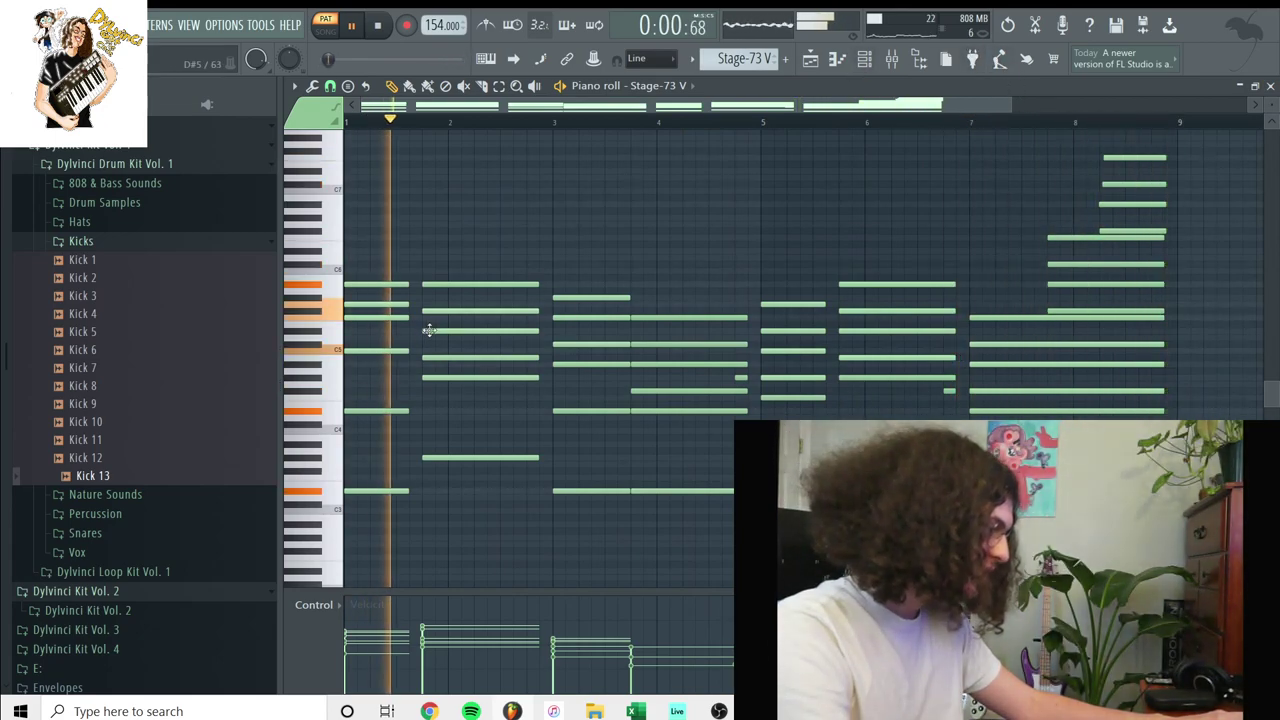
scroll(453, 277, "up", 4)
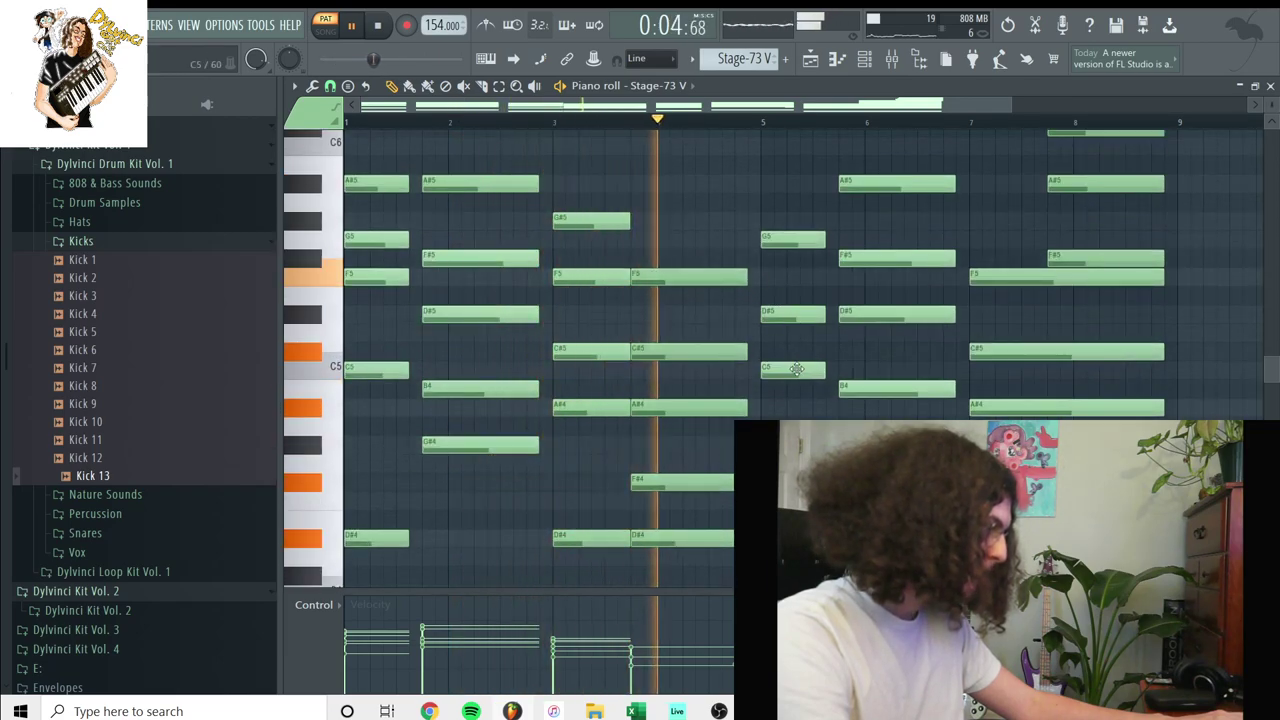
scroll(471, 220, "up", 5)
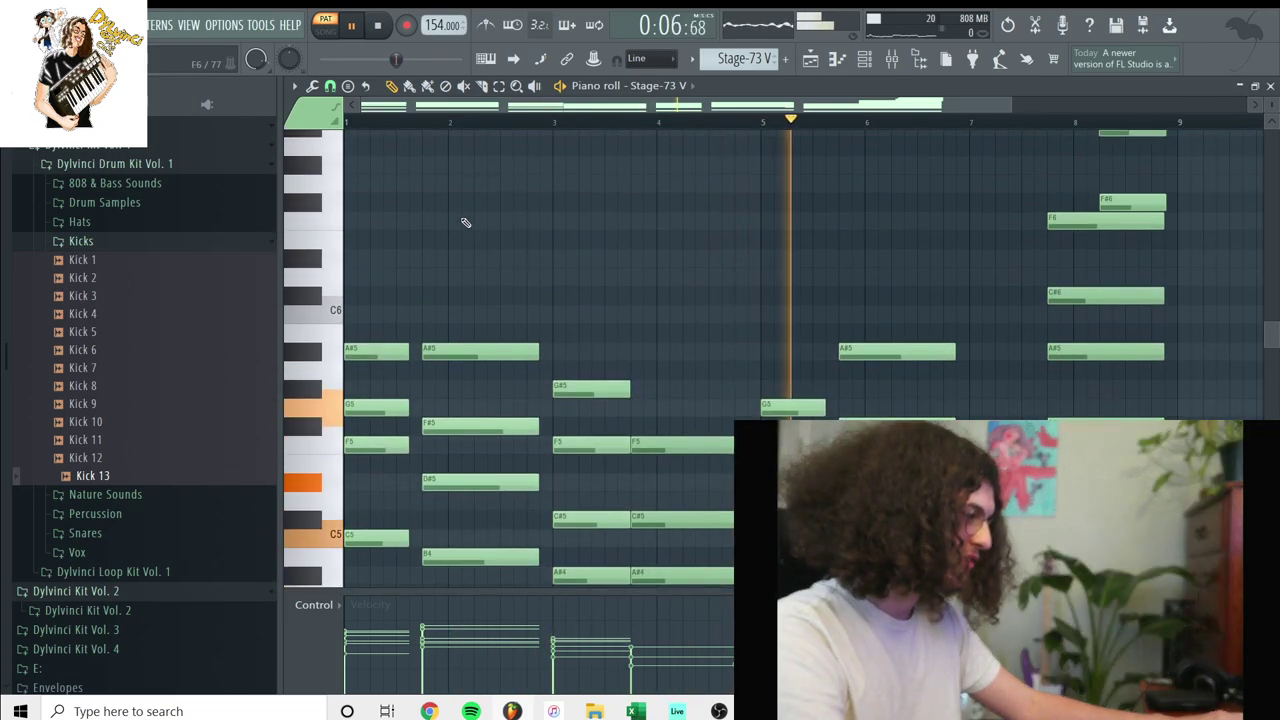
scroll(345, 193, "up", 2)
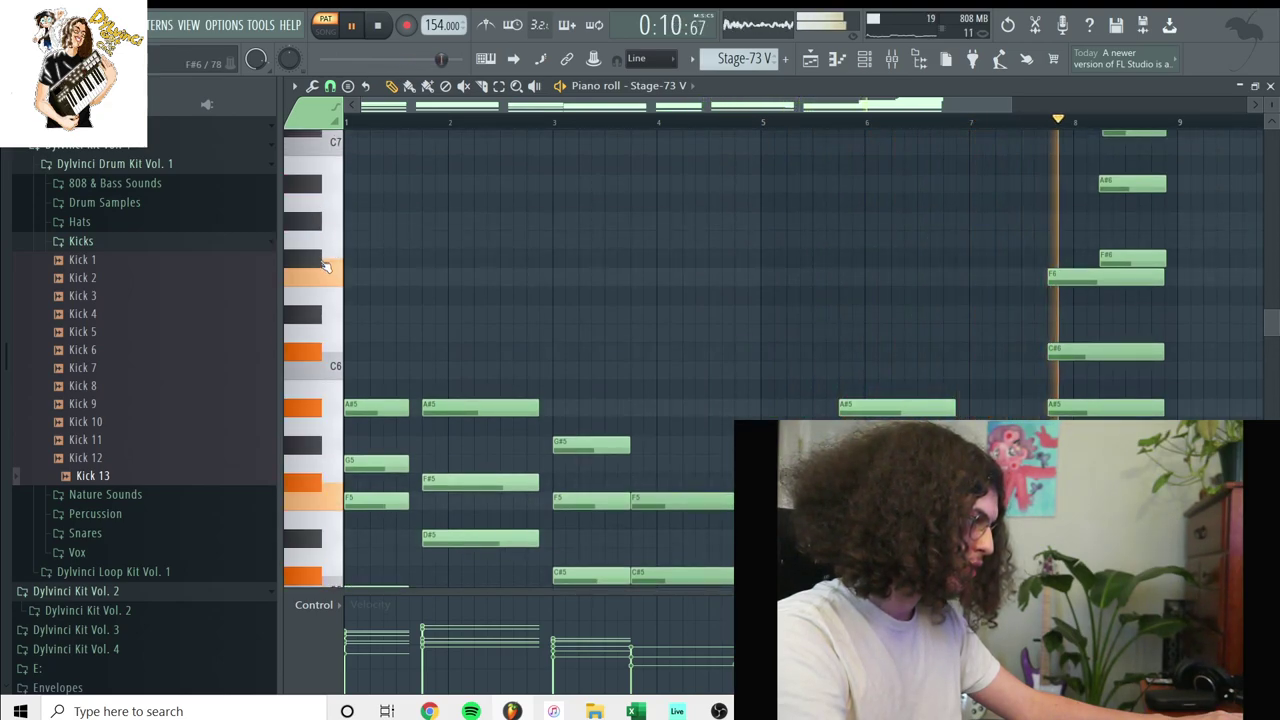
scroll(311, 318, "up", 4)
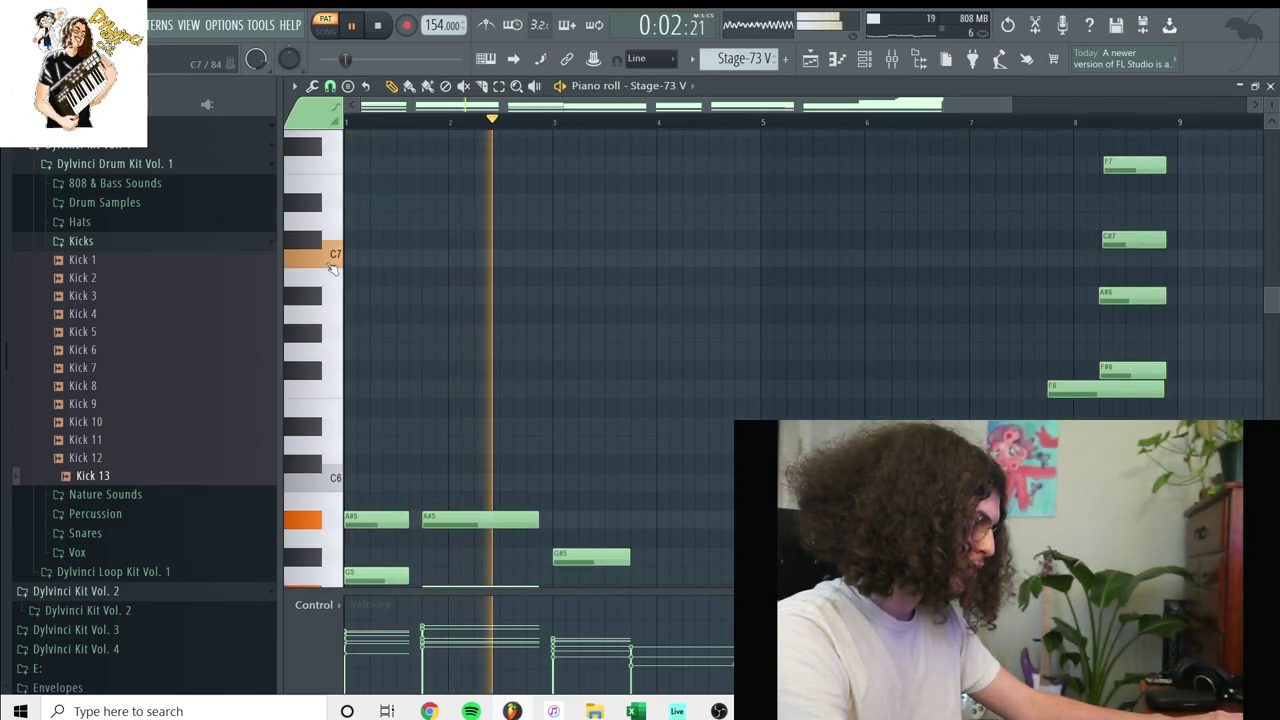
scroll(325, 300, "down", 10)
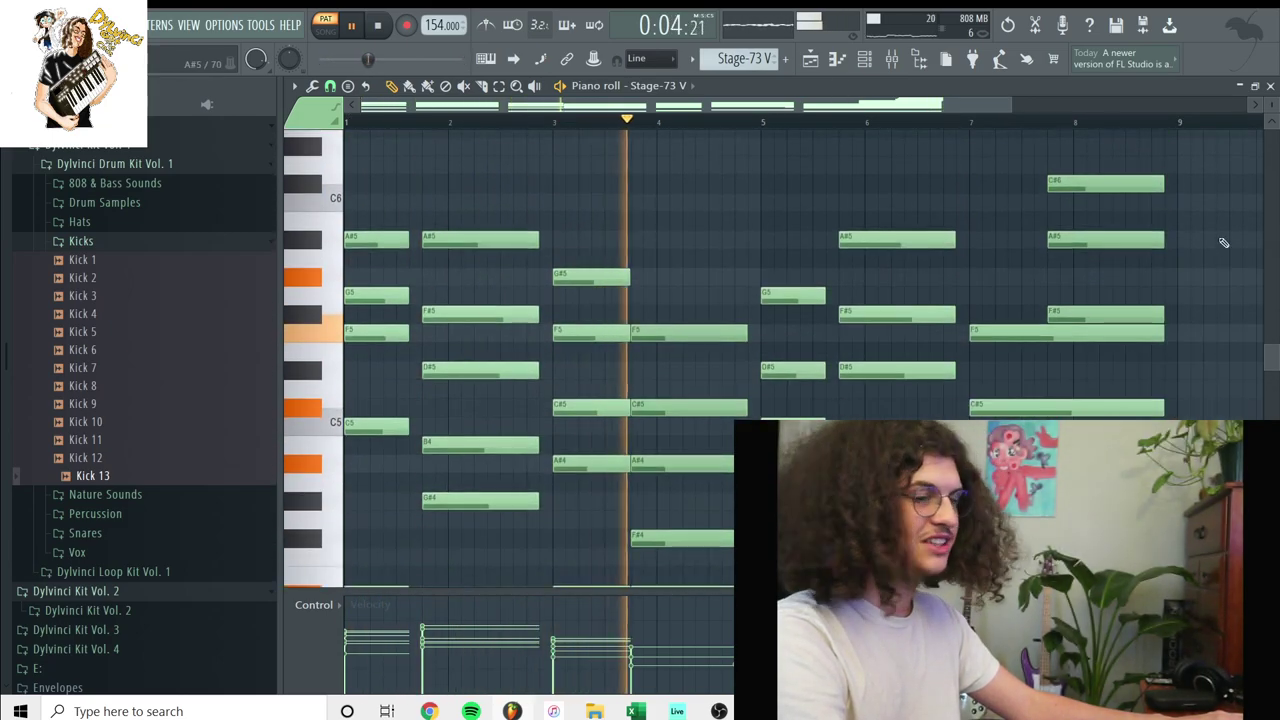
left_click(1270, 86)
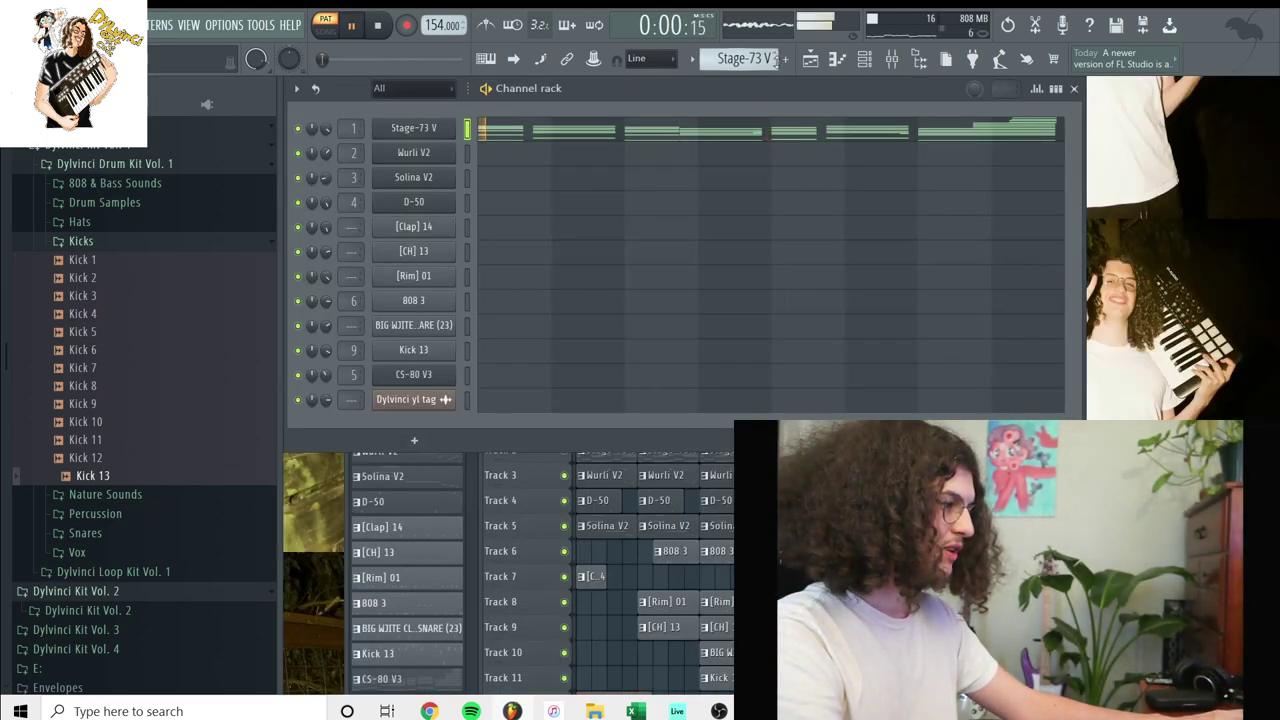
Show the mixer as a smaller floating window with Insert 1 selected, and start playing the Stage-73 V pattern
left_click(895, 59)
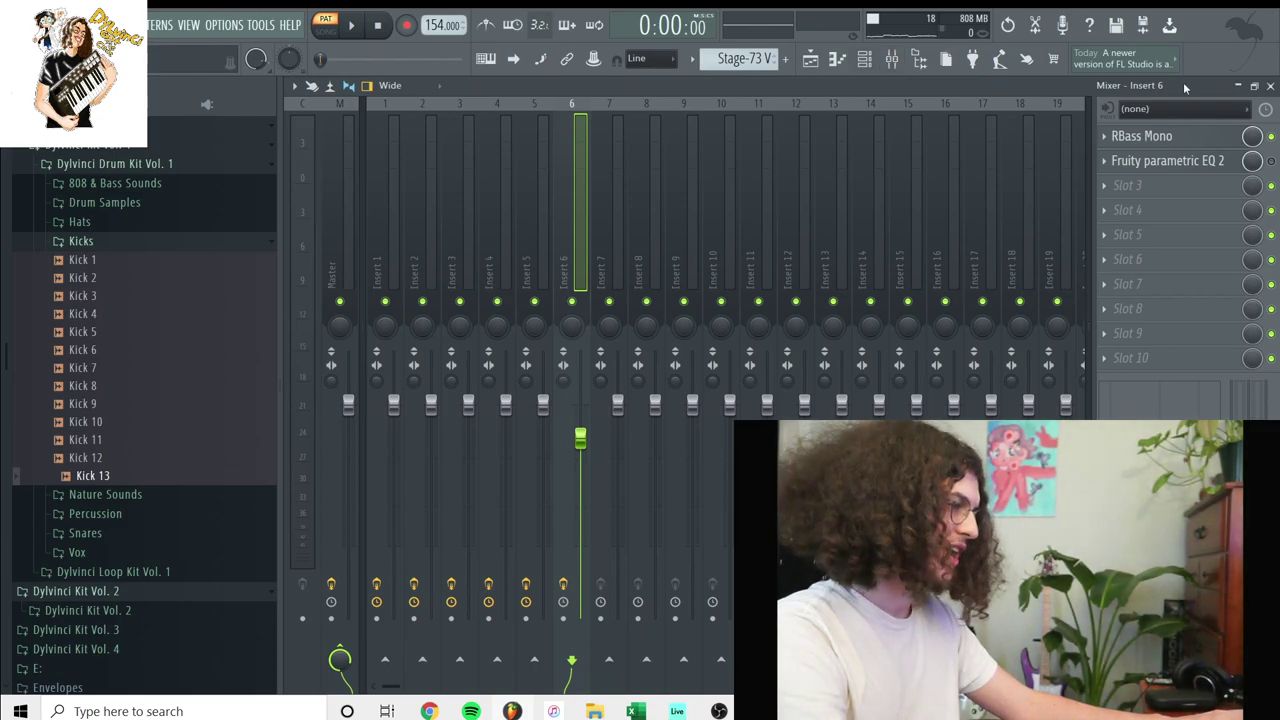
left_click(1254, 86)
left_click(538, 334)
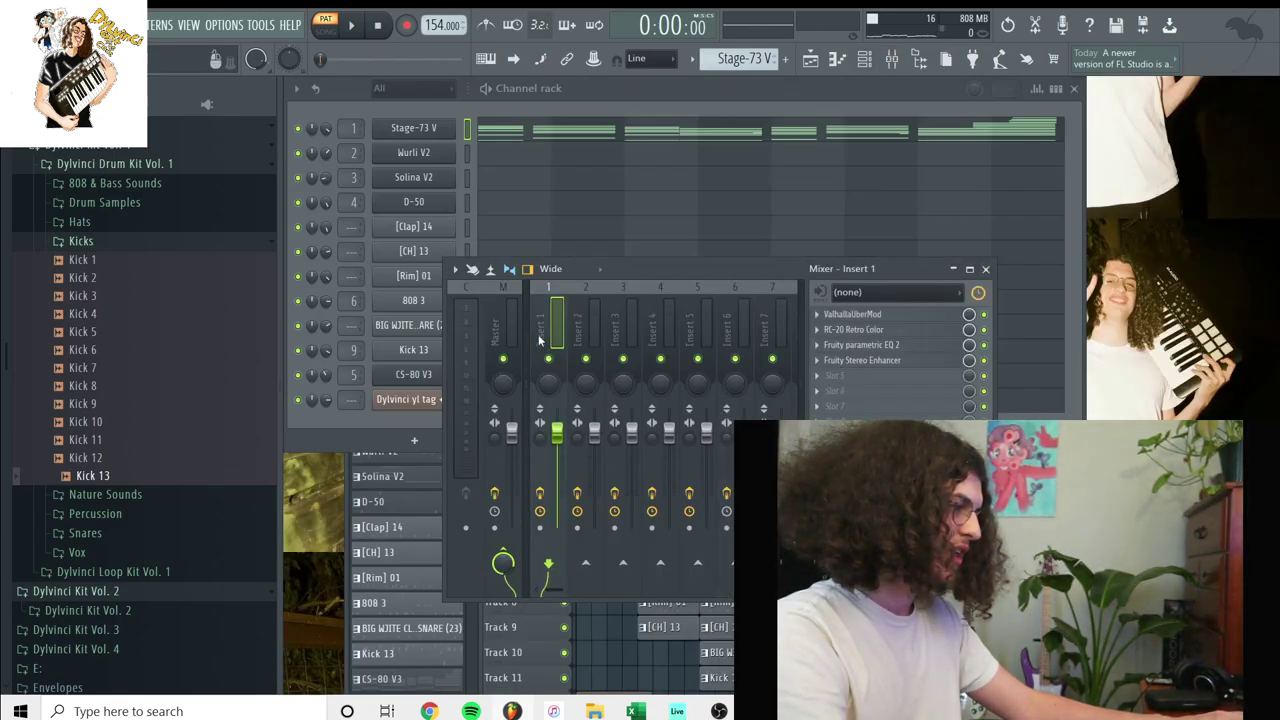
key("space")
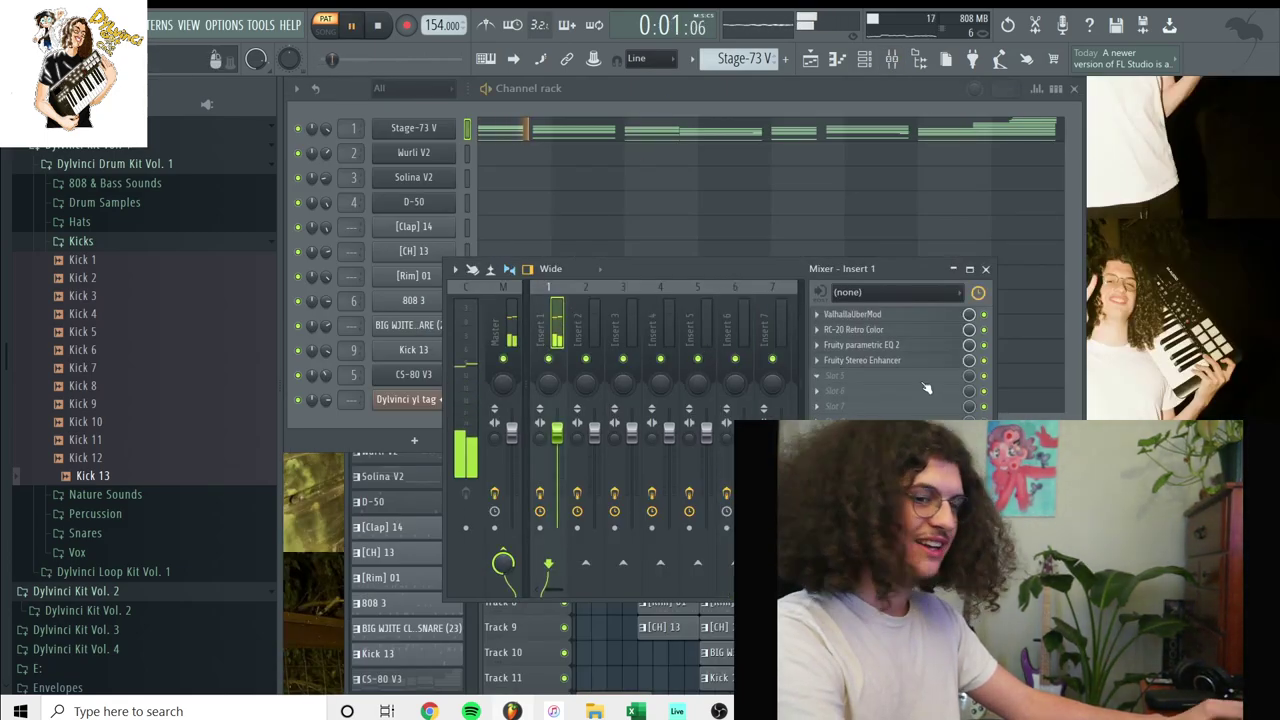
Review the ValhallaUberMod settings and its preset list on Insert 1 while the pattern plays, keeping the current preset
left_click(870, 314)
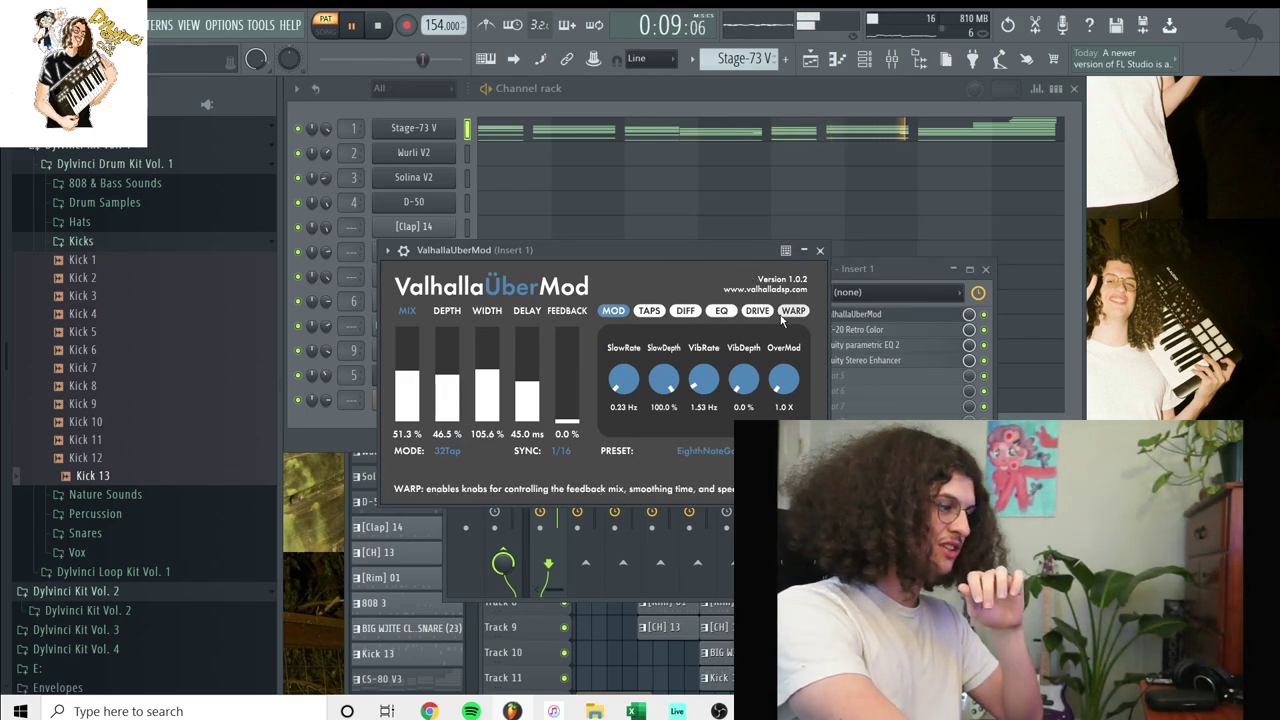
left_click(694, 453)
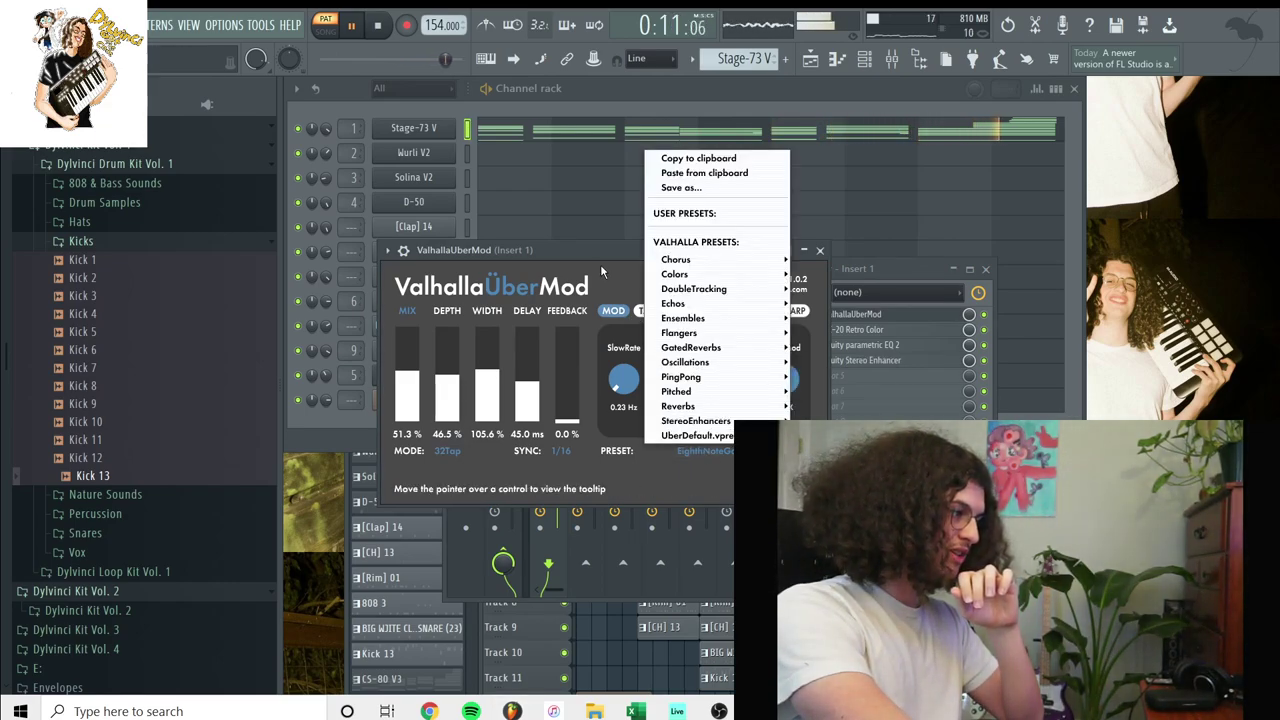
left_click(600, 262)
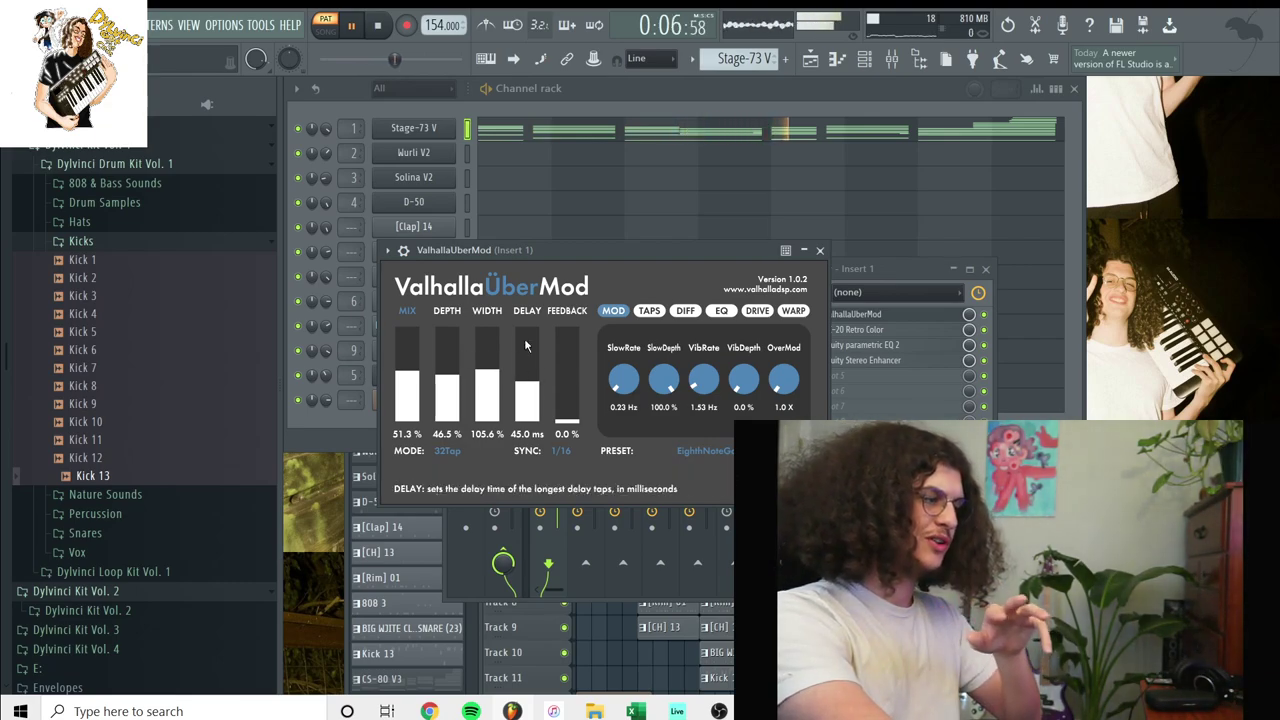
left_click_drag(513, 250, 633, 172)
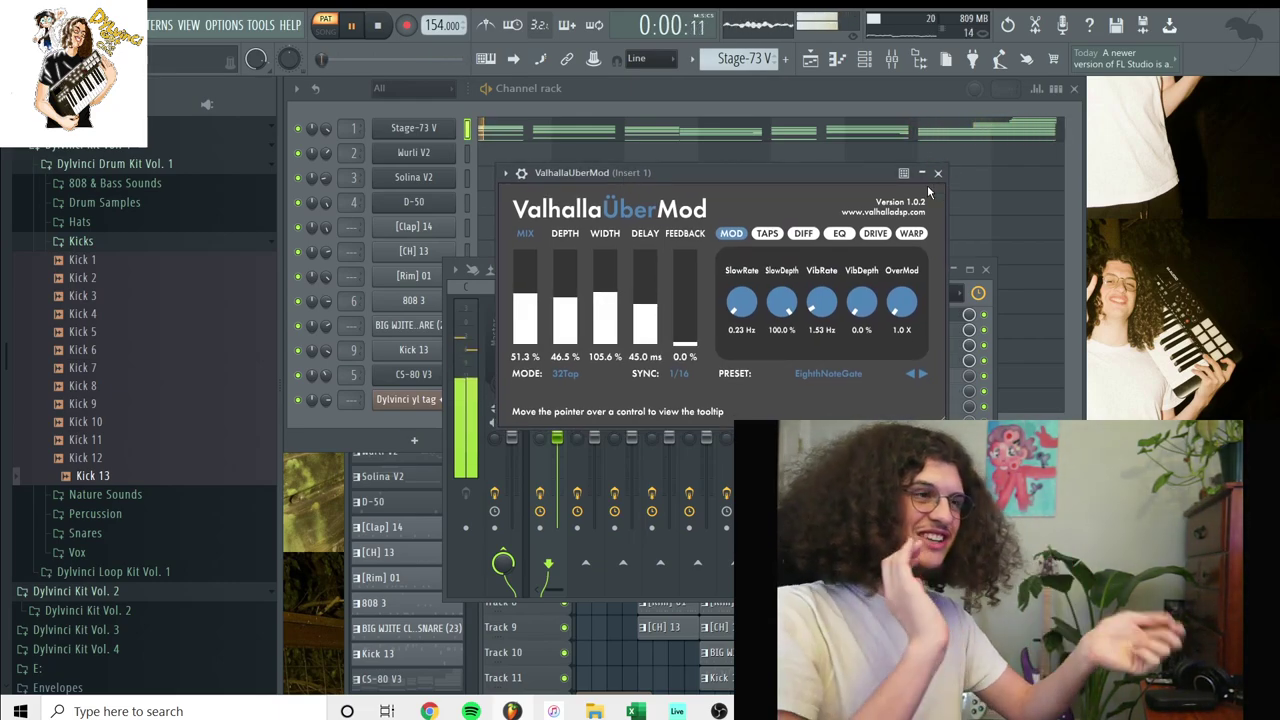
left_click(828, 373)
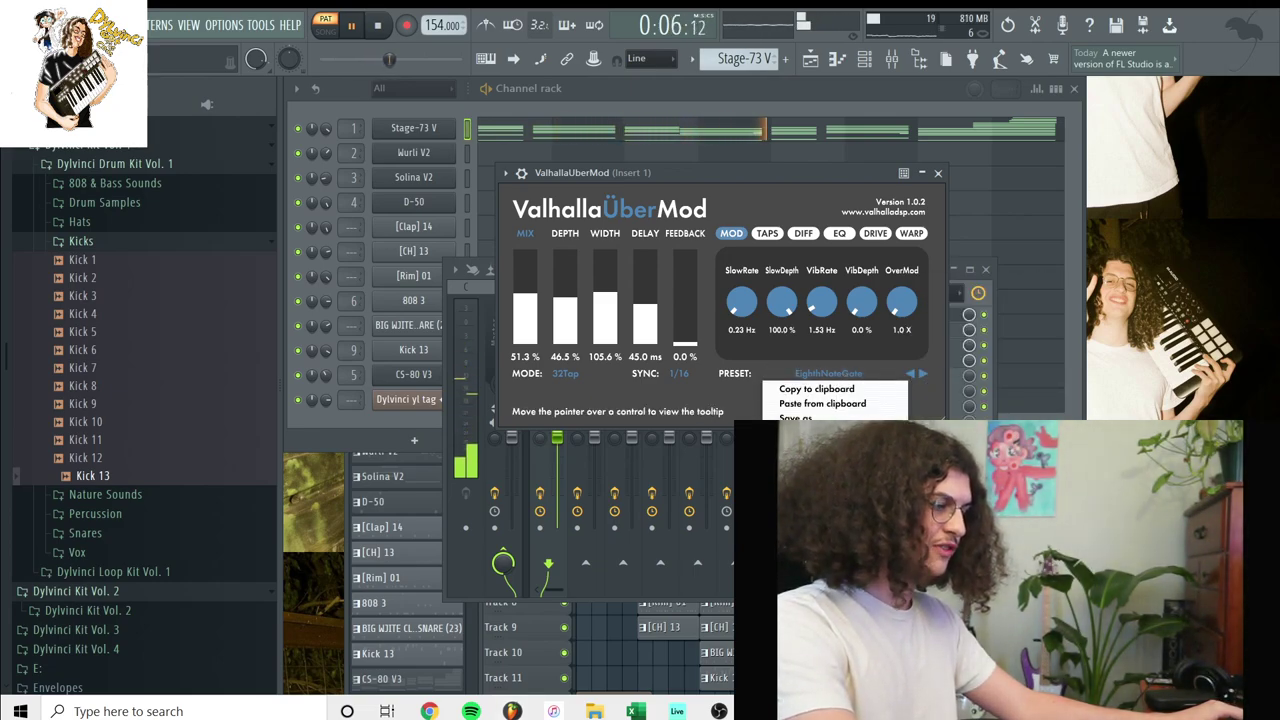
left_click(938, 173)
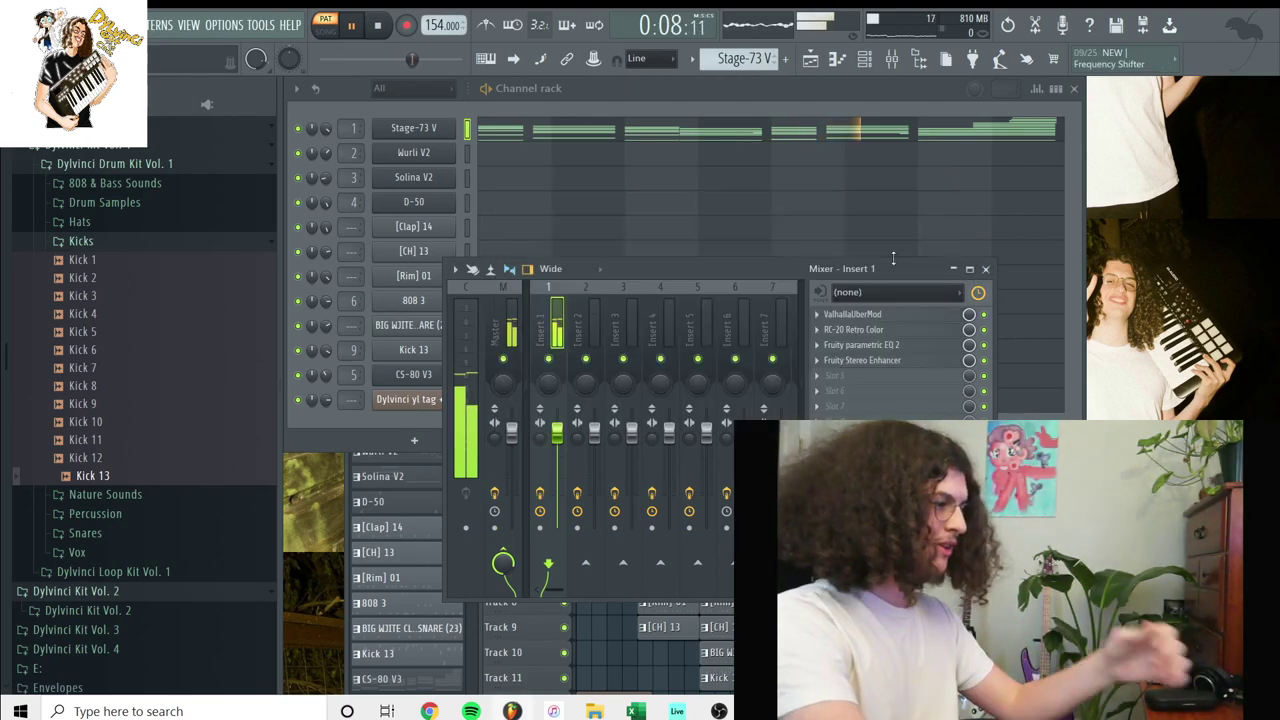
Review the RC-20 Retro Color, Fruity parametric EQ 2 and Fruity Stereo Enhancer settings on Insert 1, and stop playback
left_click(866, 330)
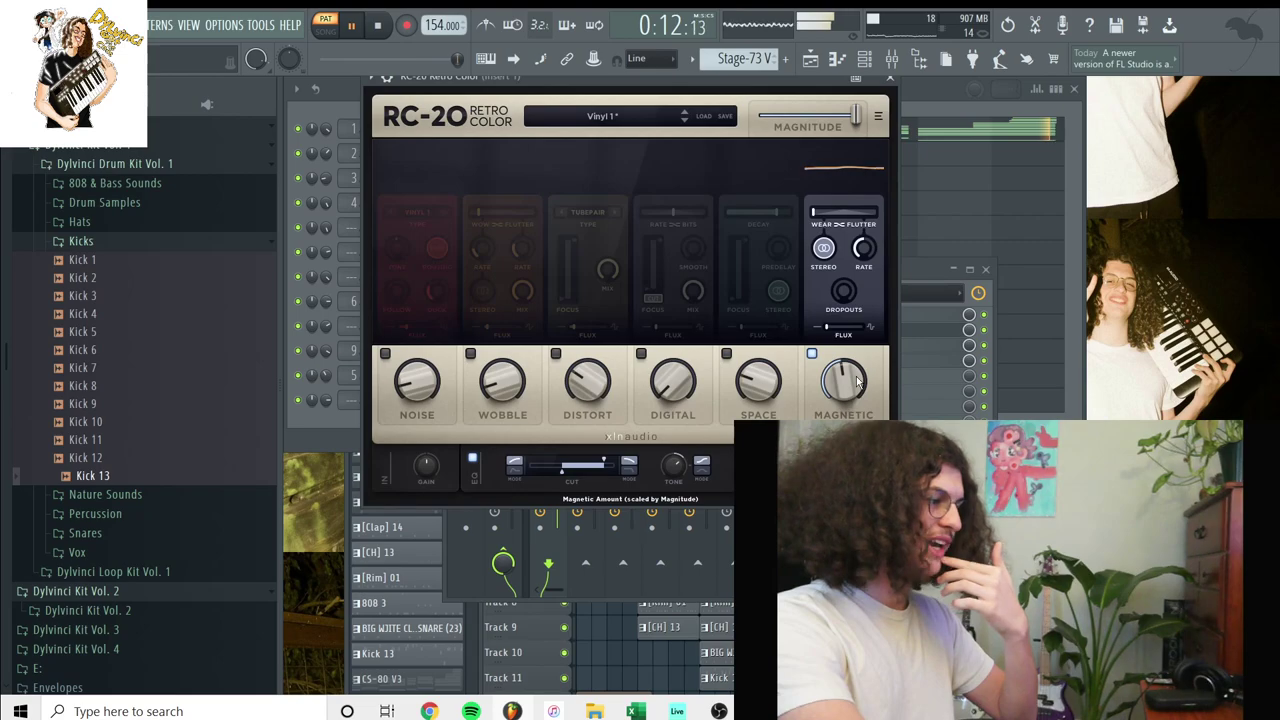
left_click(887, 80)
left_click(866, 346)
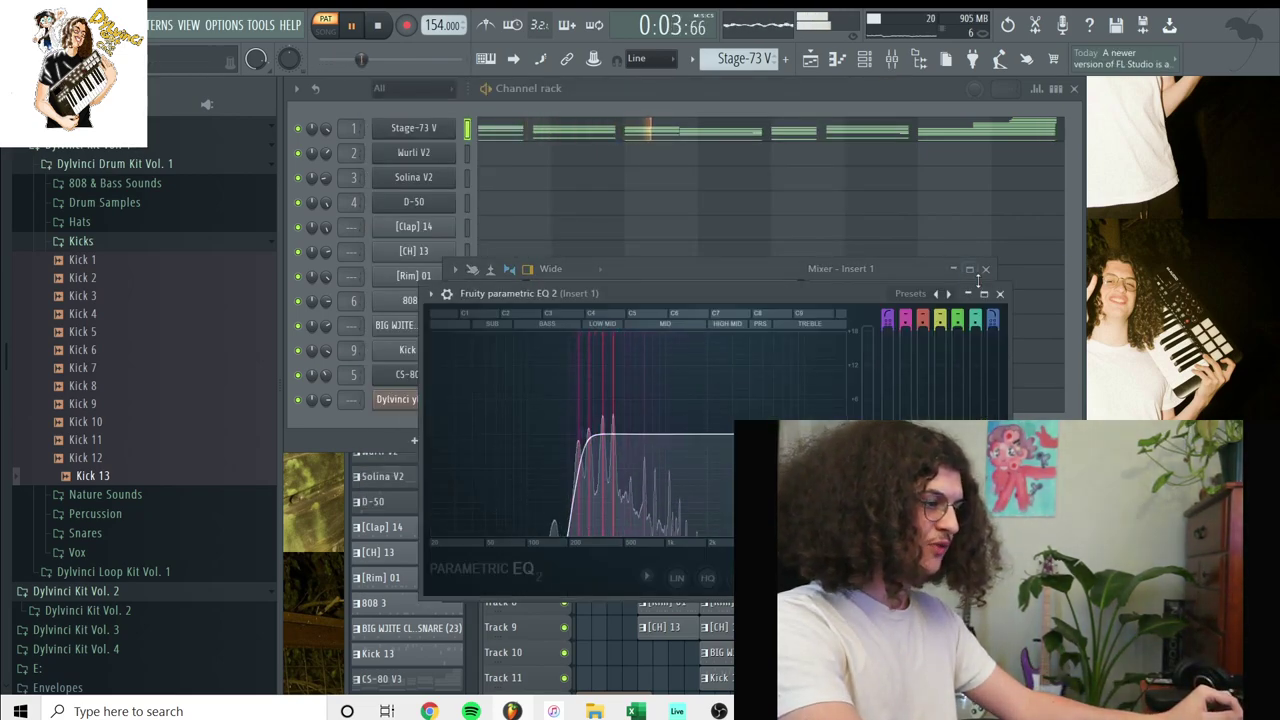
key("Escape")
left_click(866, 361)
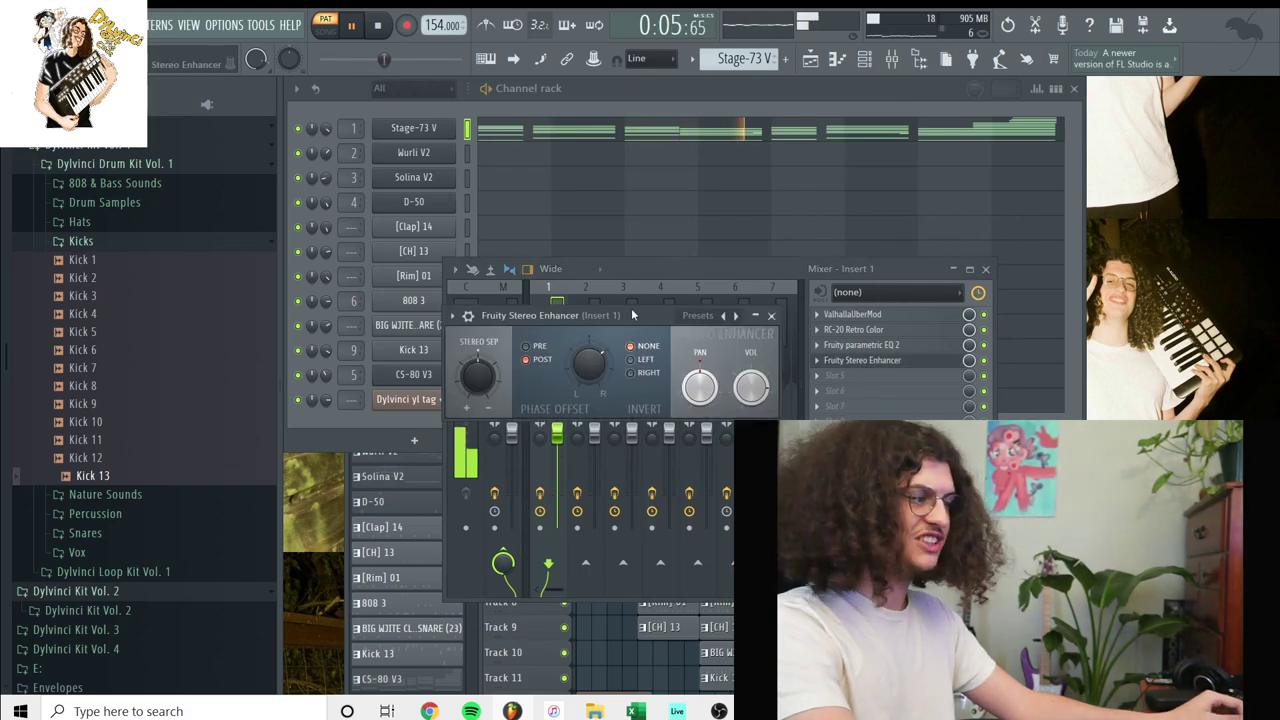
key("space")
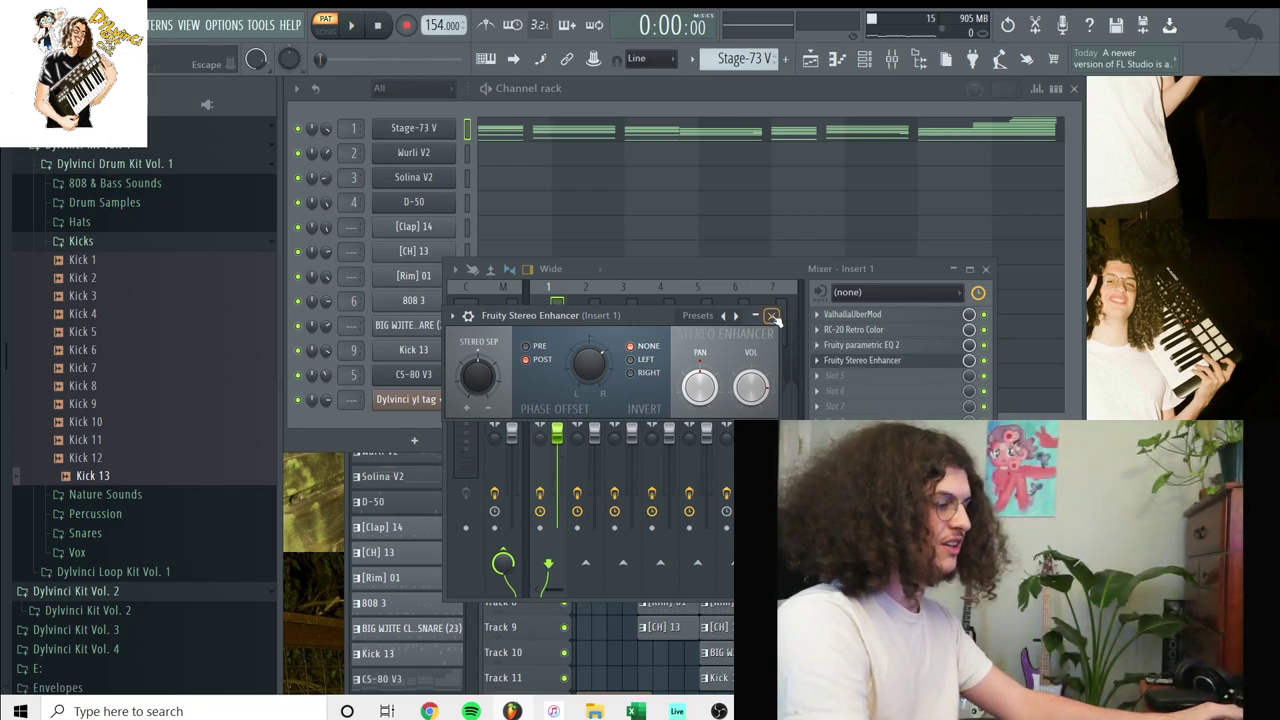
left_click(771, 316)
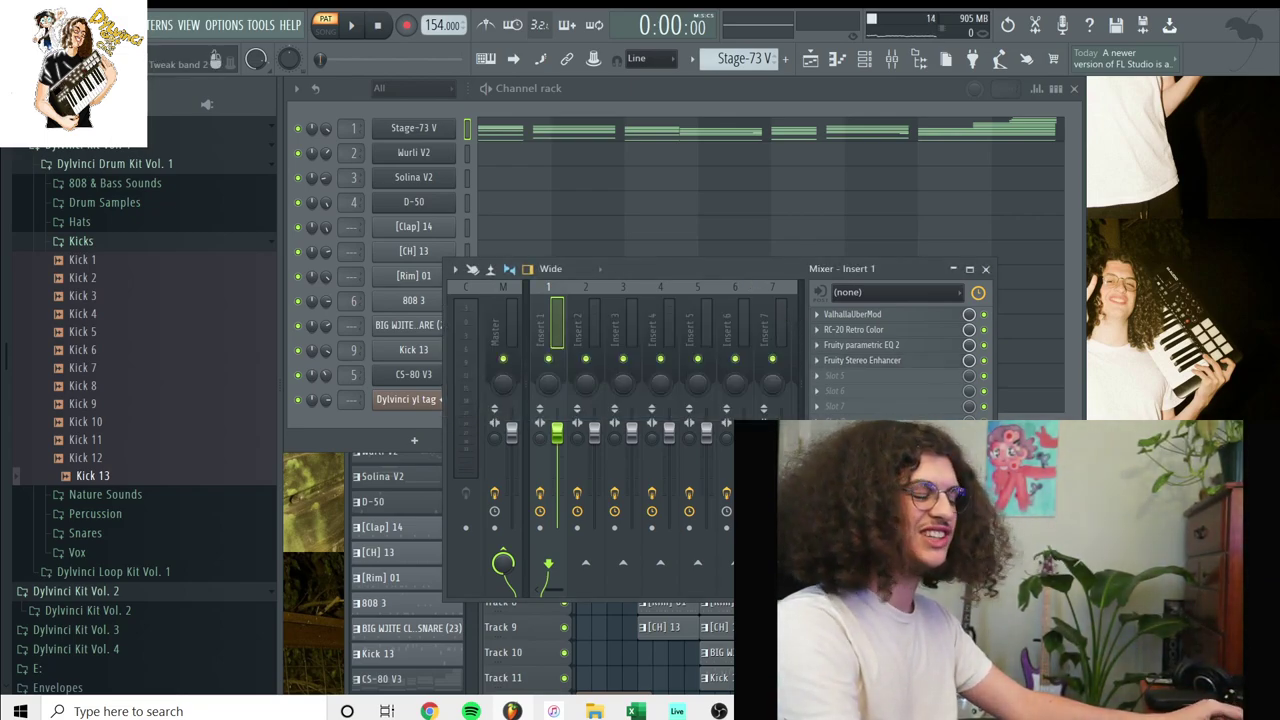
Switch to the Wurli V2 pattern, play it while examining its melody in the piano roll, and close the piano roll
scroll(737, 58, "down", 1)
left_click(745, 93)
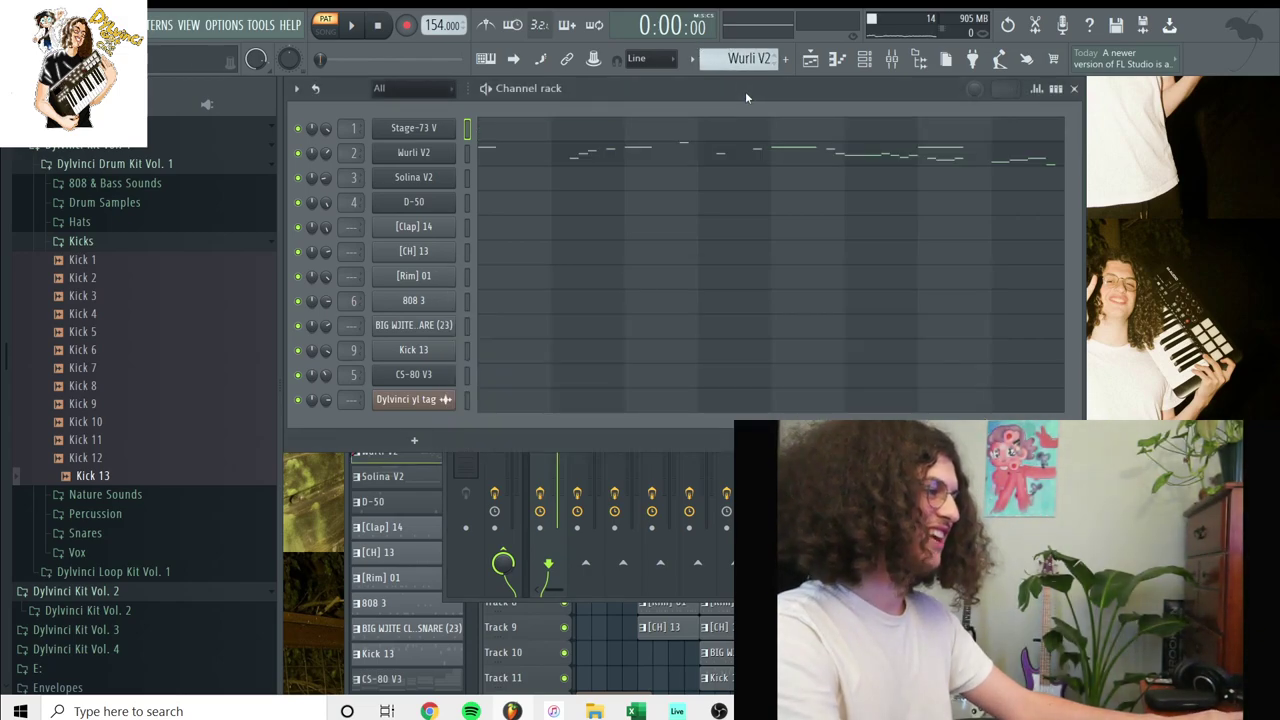
right_click(452, 152)
left_click(474, 152)
key("space")
scroll(1143, 174, "down", 1)
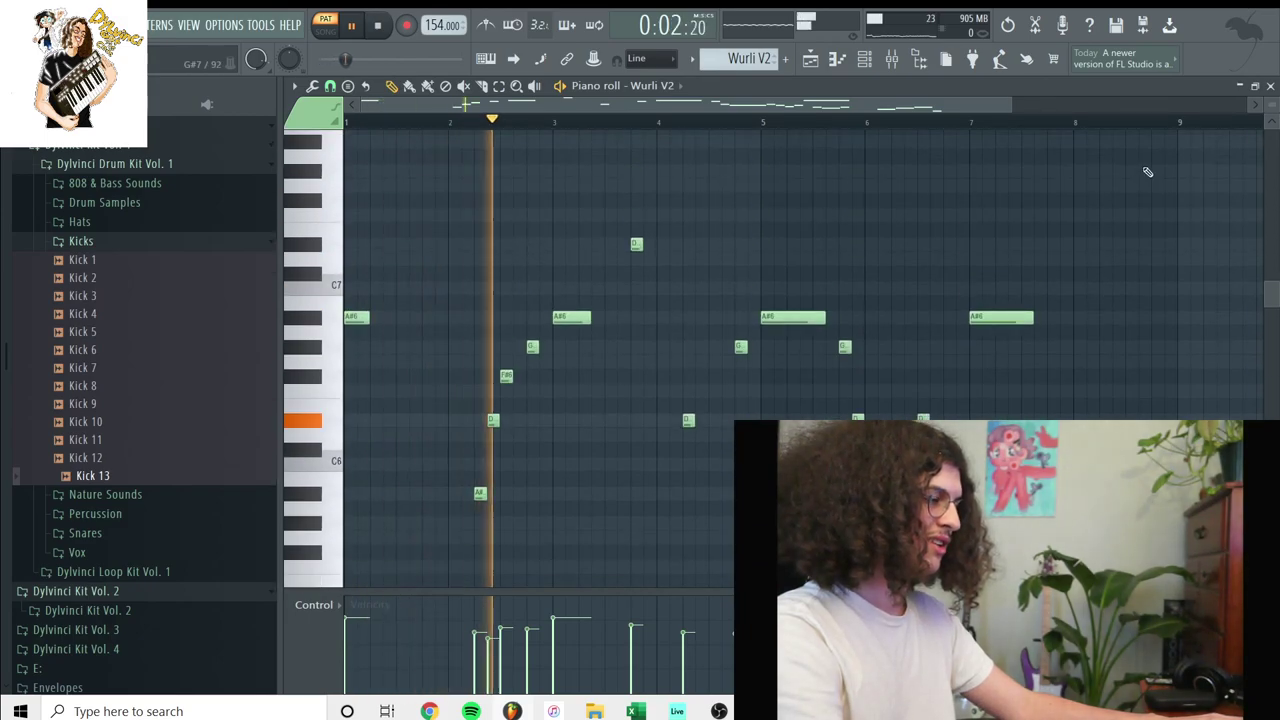
scroll(1126, 187, "down", 1)
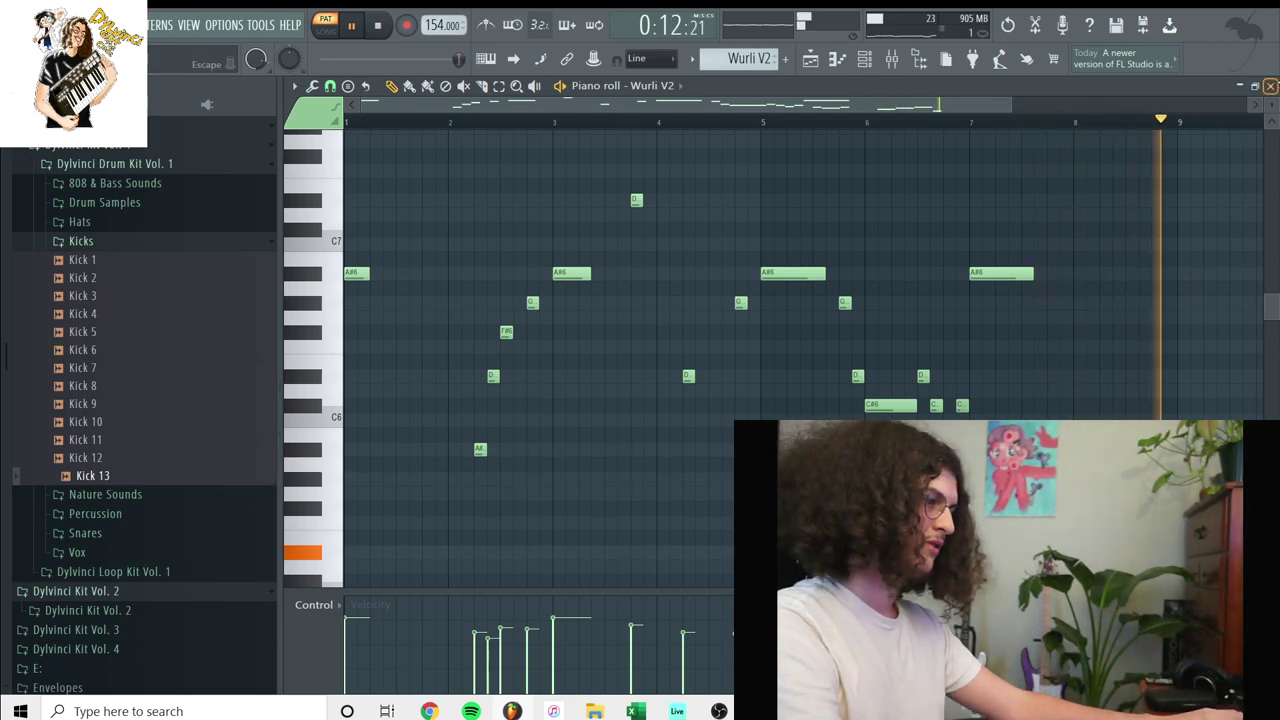
left_click(1269, 86)
key("space")
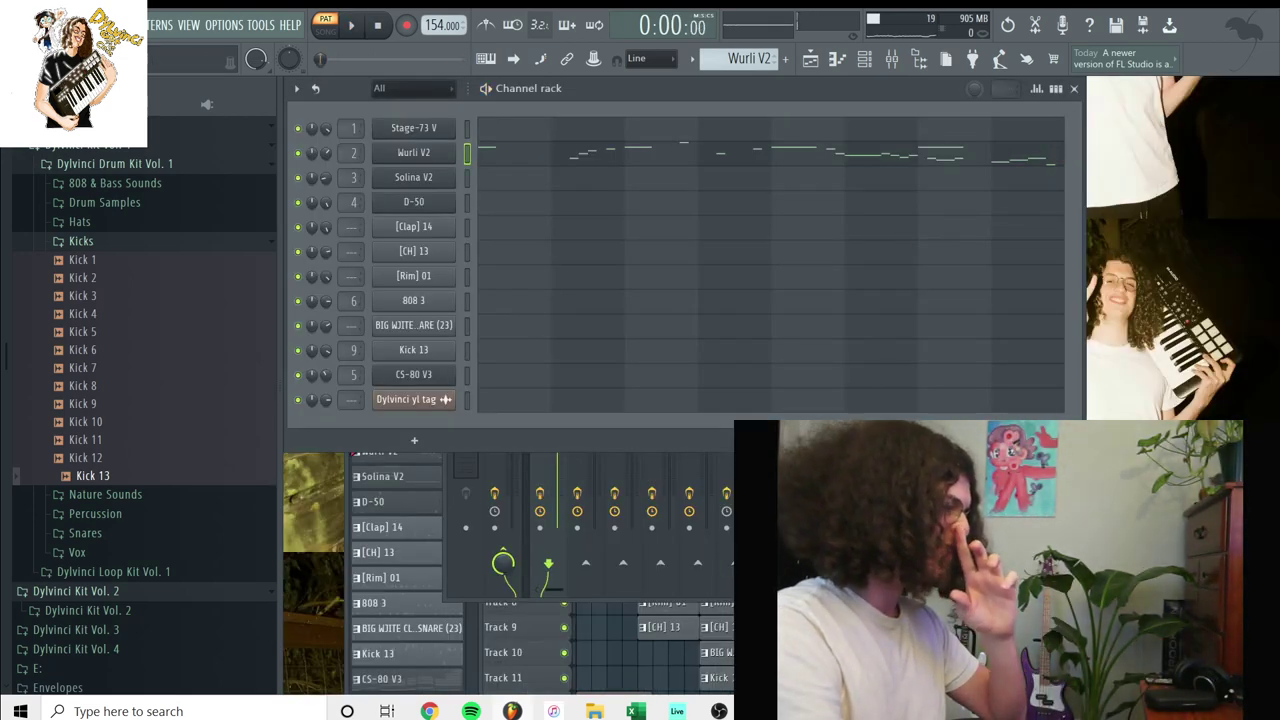
Review the ValhallaUberMod, ValhallaSpaceModulator and RC-20 Retro Color settings on Insert 2, and hide the mixer
key("F9")
left_click(588, 345)
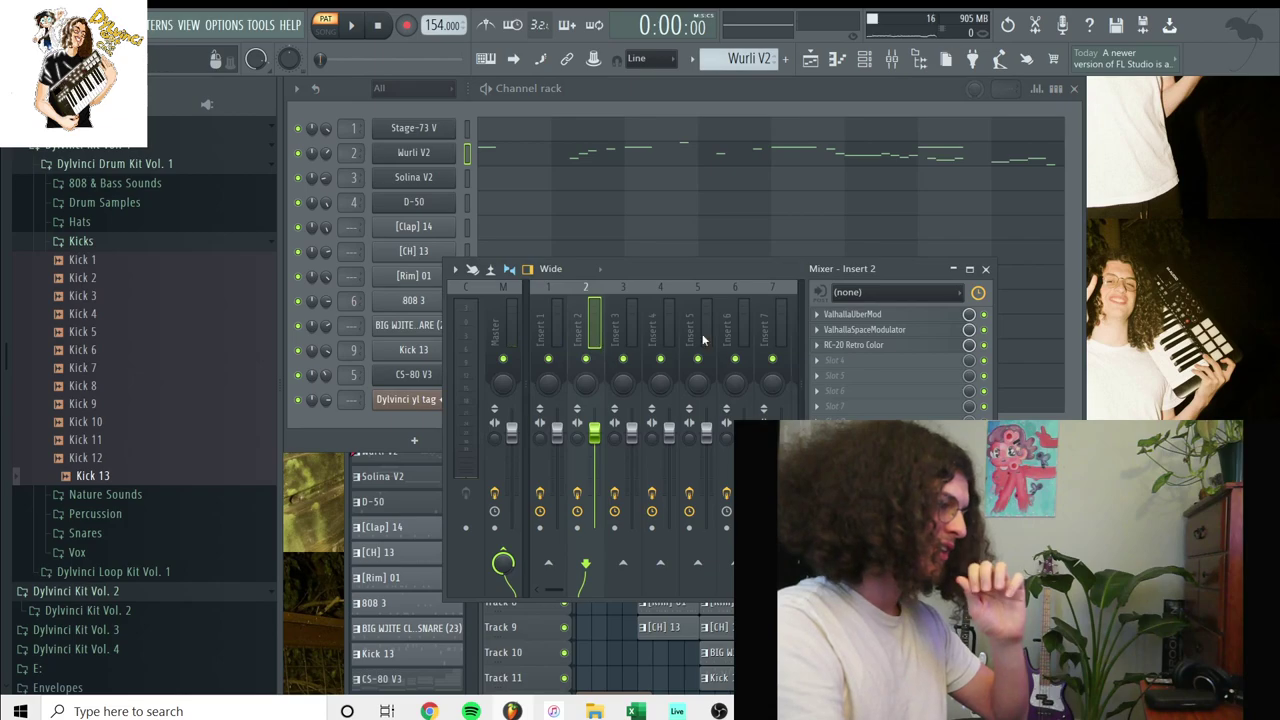
left_click(890, 319)
left_click(890, 319)
left_click(890, 331)
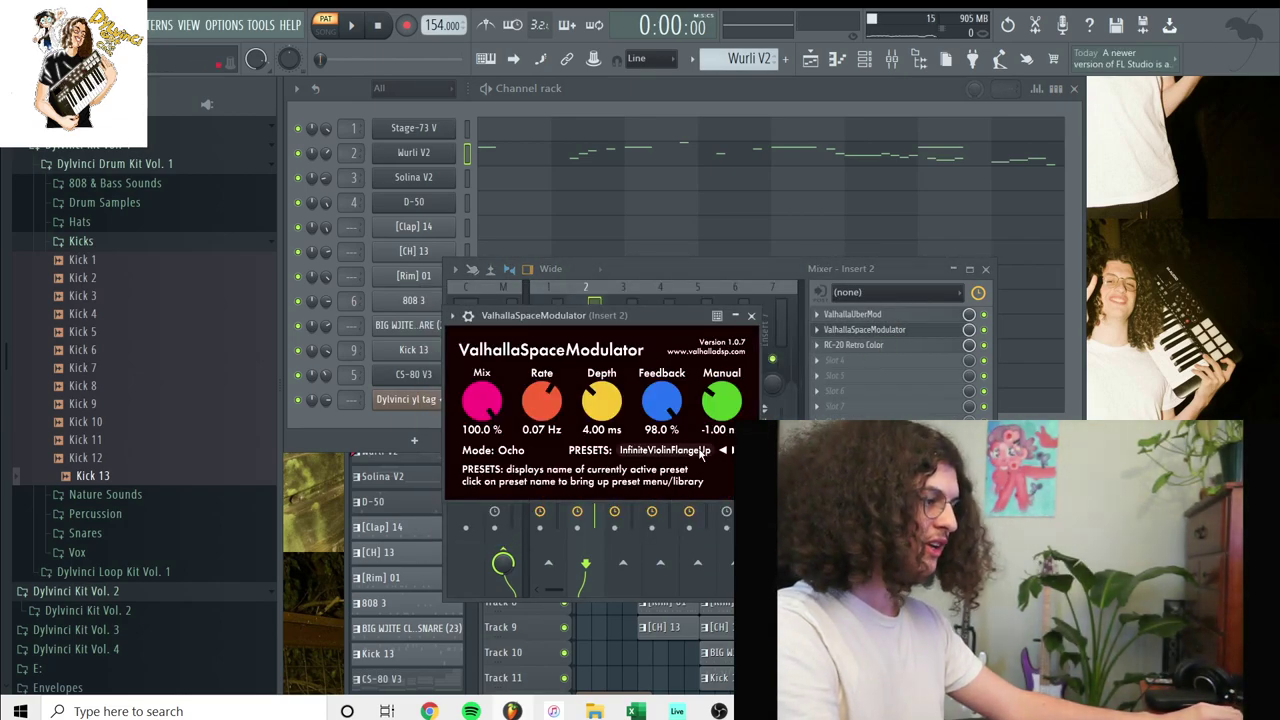
key("Escape")
left_click(872, 348)
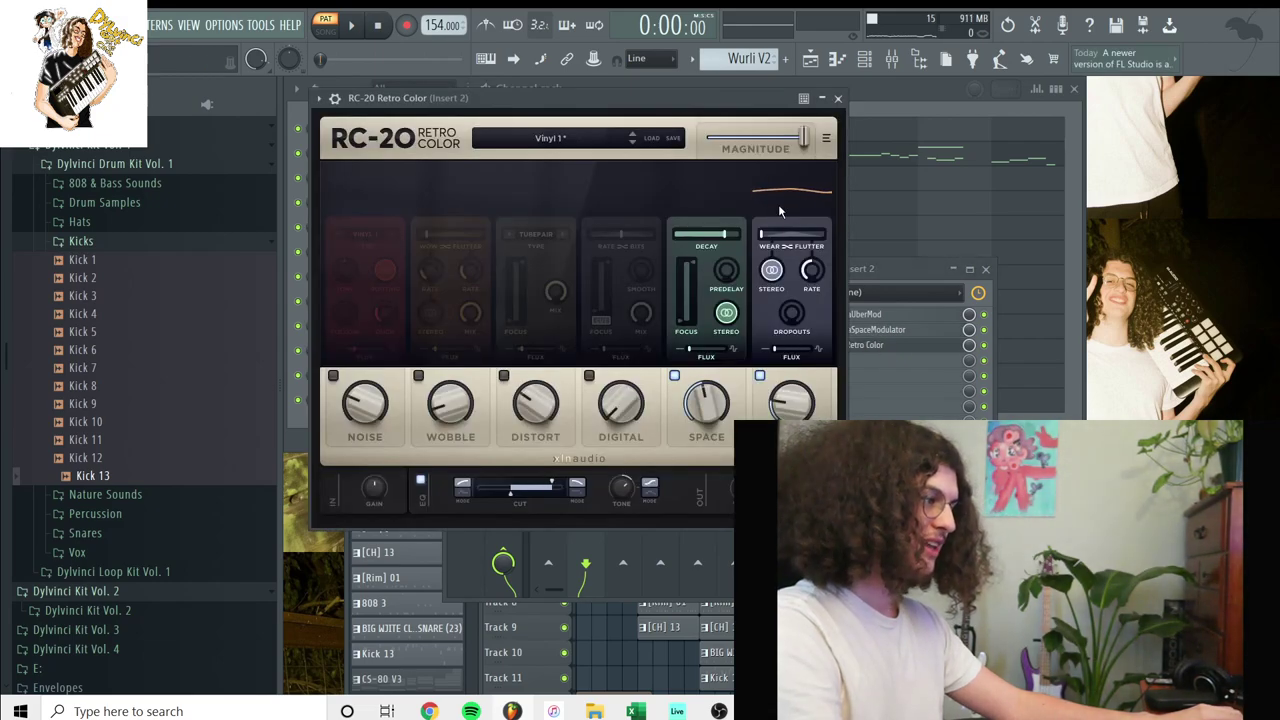
left_click(838, 98)
key("Escape")
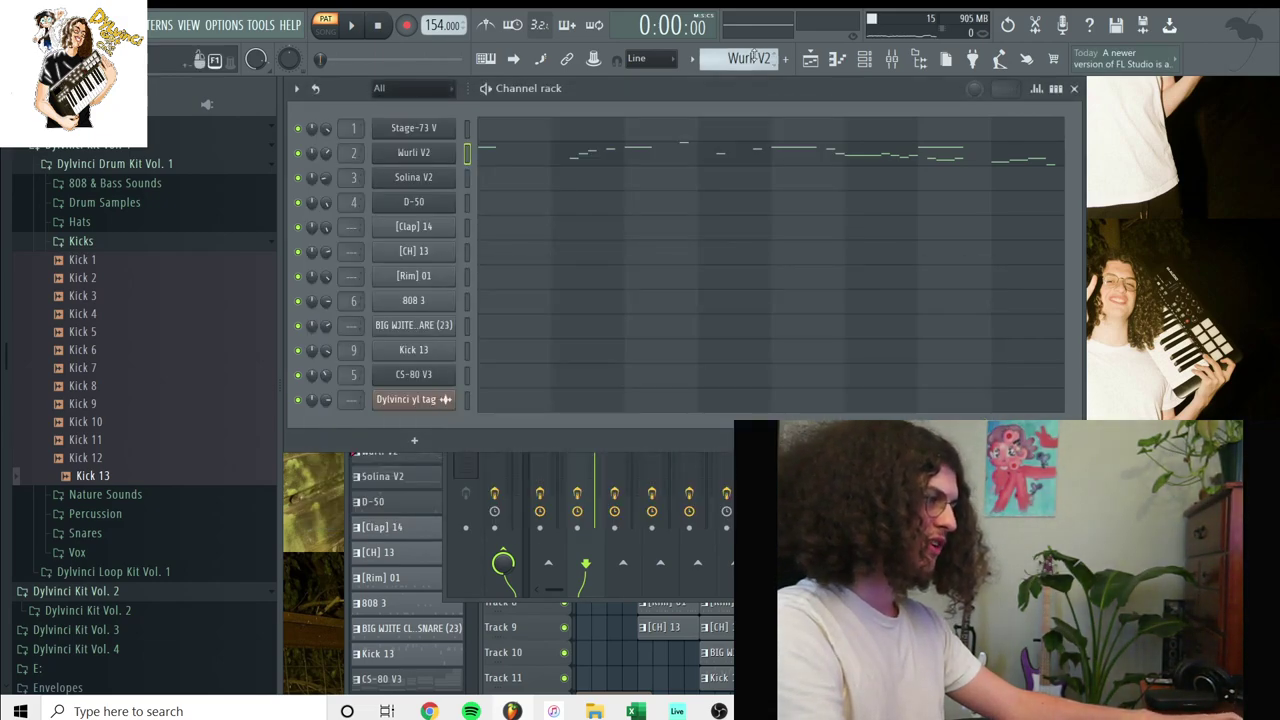
Switch to the Solina V2 pattern, play it and examine its notes in the maximized piano roll
scroll(752, 58, "down", 1)
key("space")
right_click(388, 174)
left_click(440, 175)
scroll(611, 223, "down", 1)
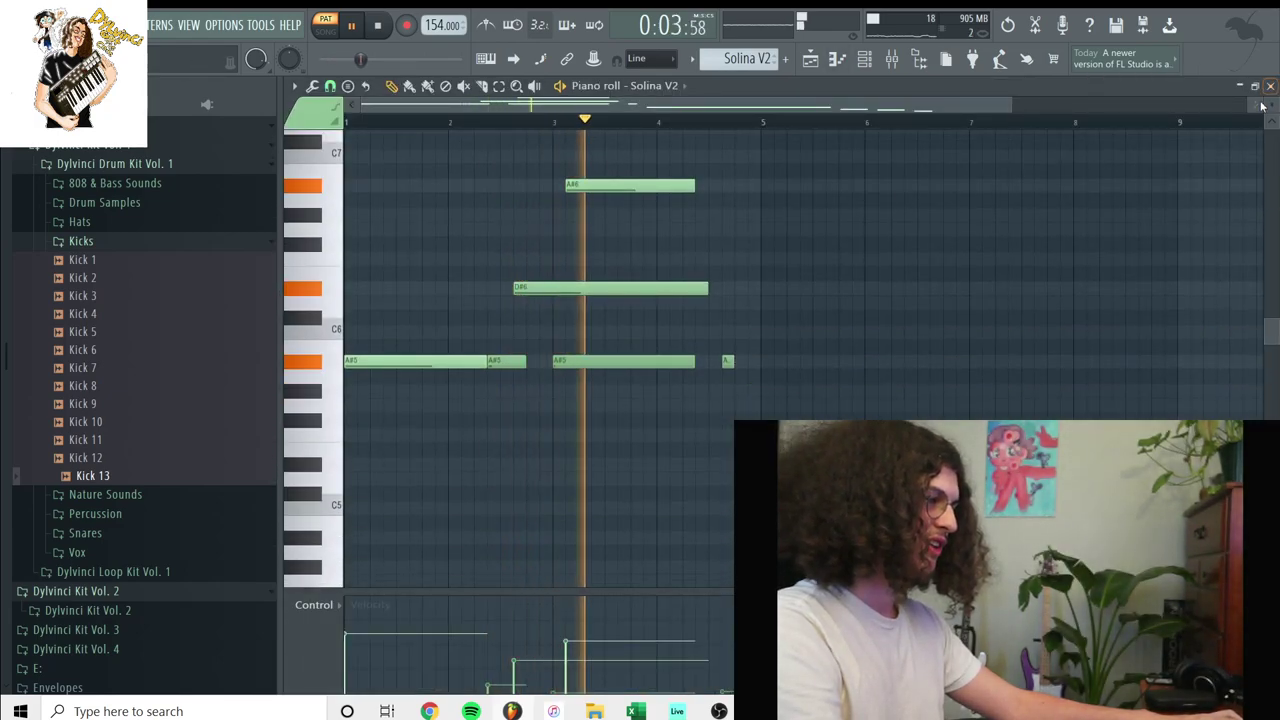
left_click_drag(1270, 120, 1270, 95)
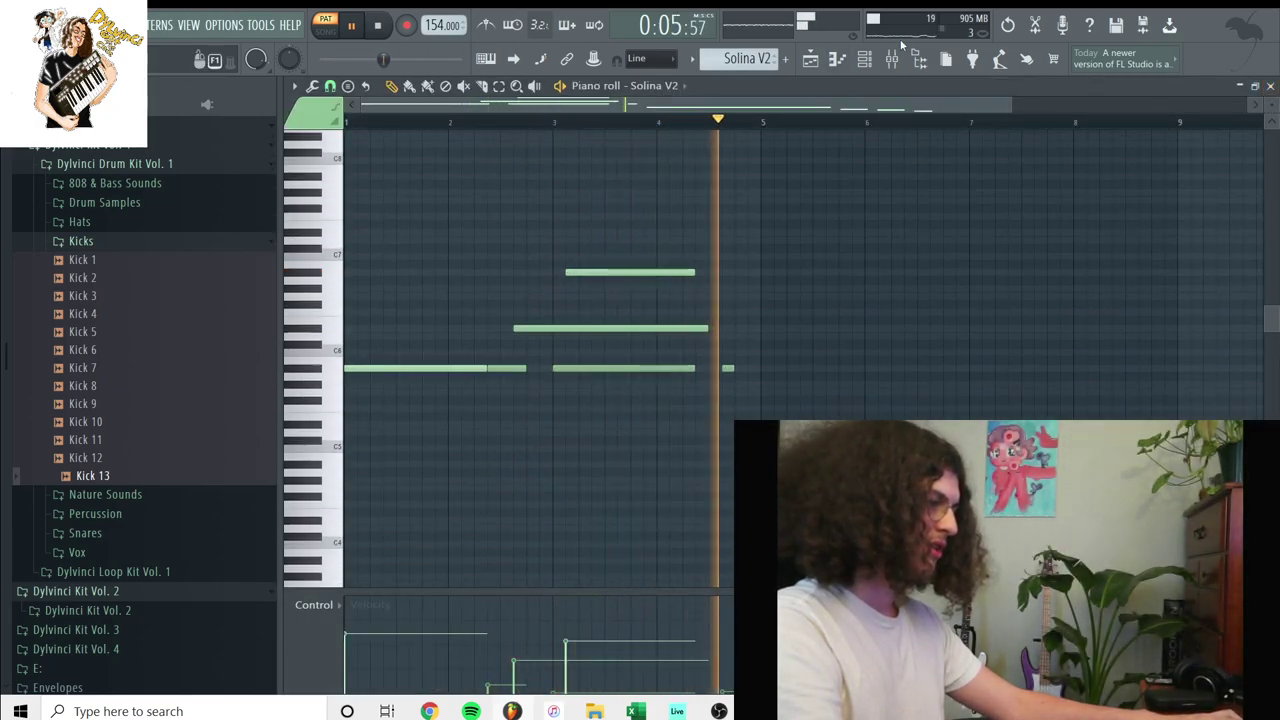
Check Insert 3 in the mixer while Solina V2 plays, stop playback and return to the channel rack
key("F9")
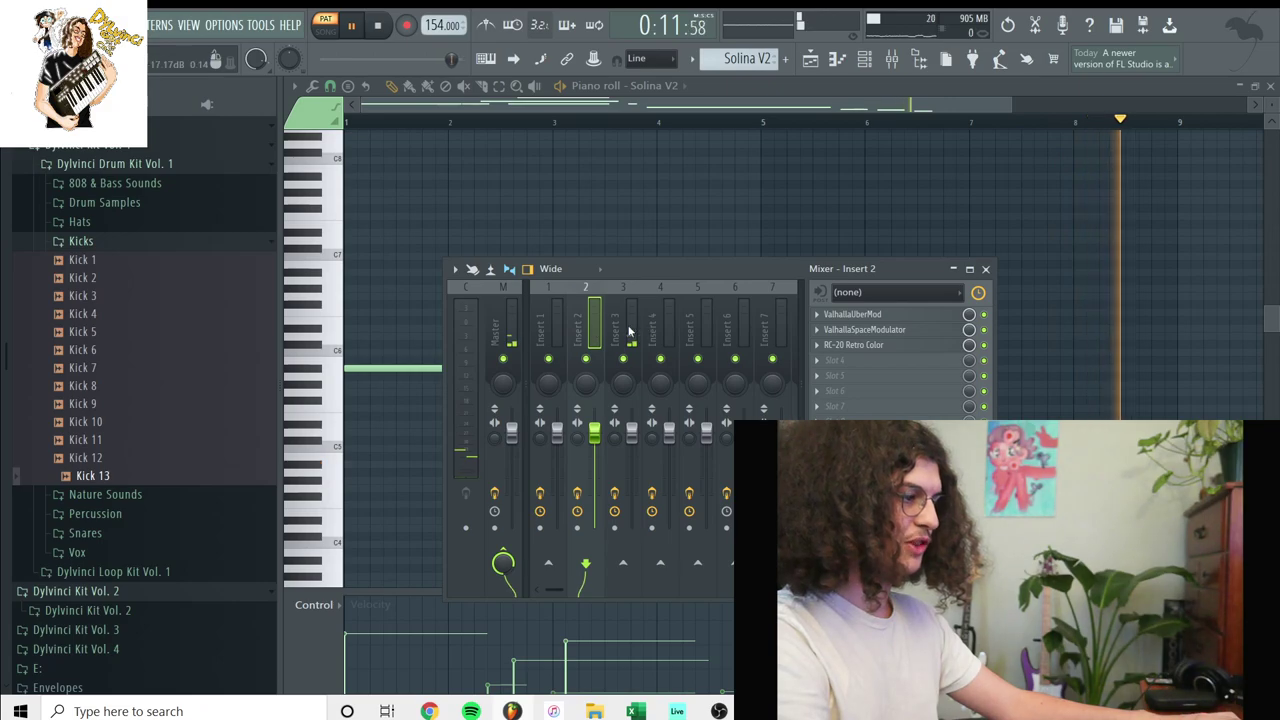
key("F9")
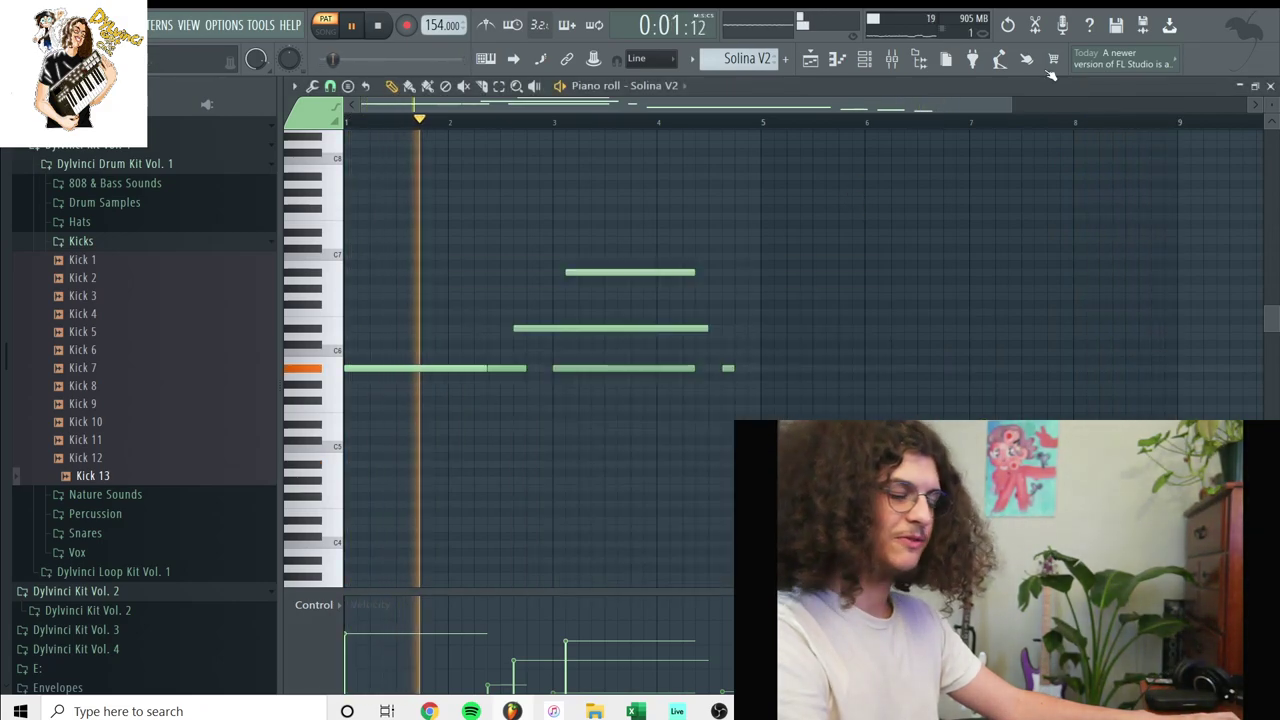
left_click(1255, 86)
key("space")
left_click(687, 90)
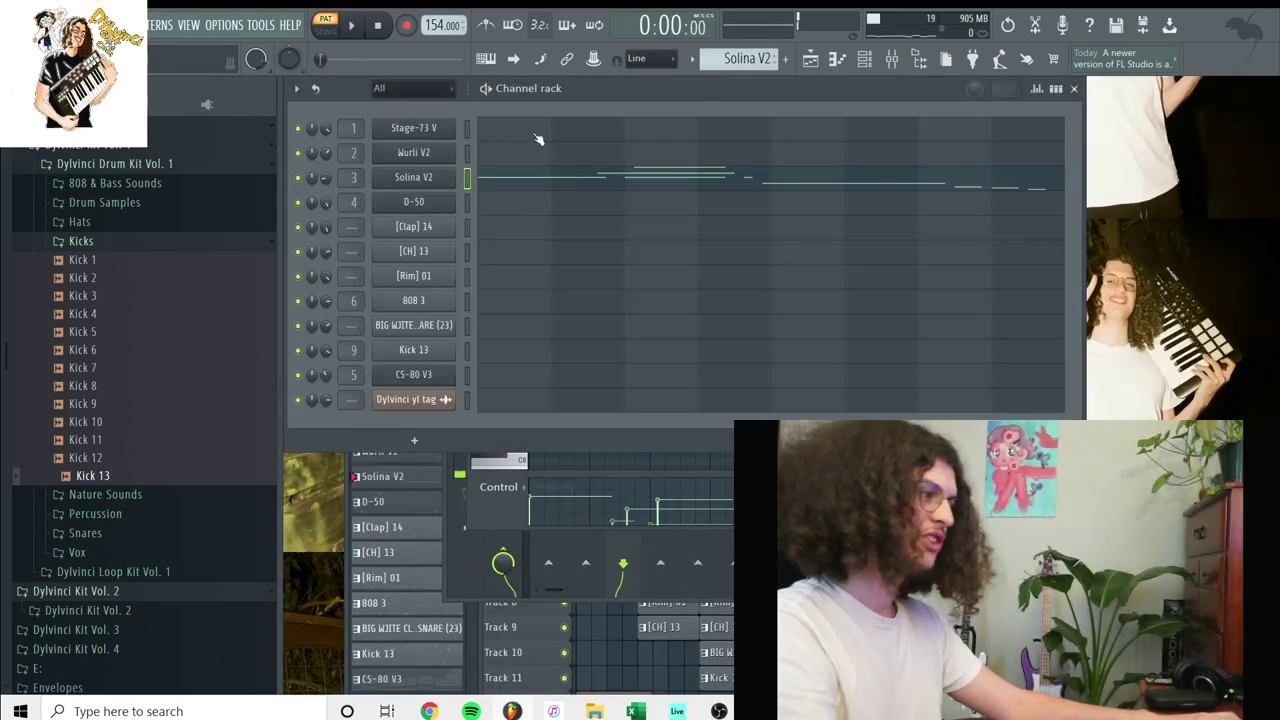
Play the D-50 pattern while reviewing ValhallaUberMod and ValhallaSpaceModulator on Insert 4, and hide the mixer
scroll(749, 59, "down", 1)
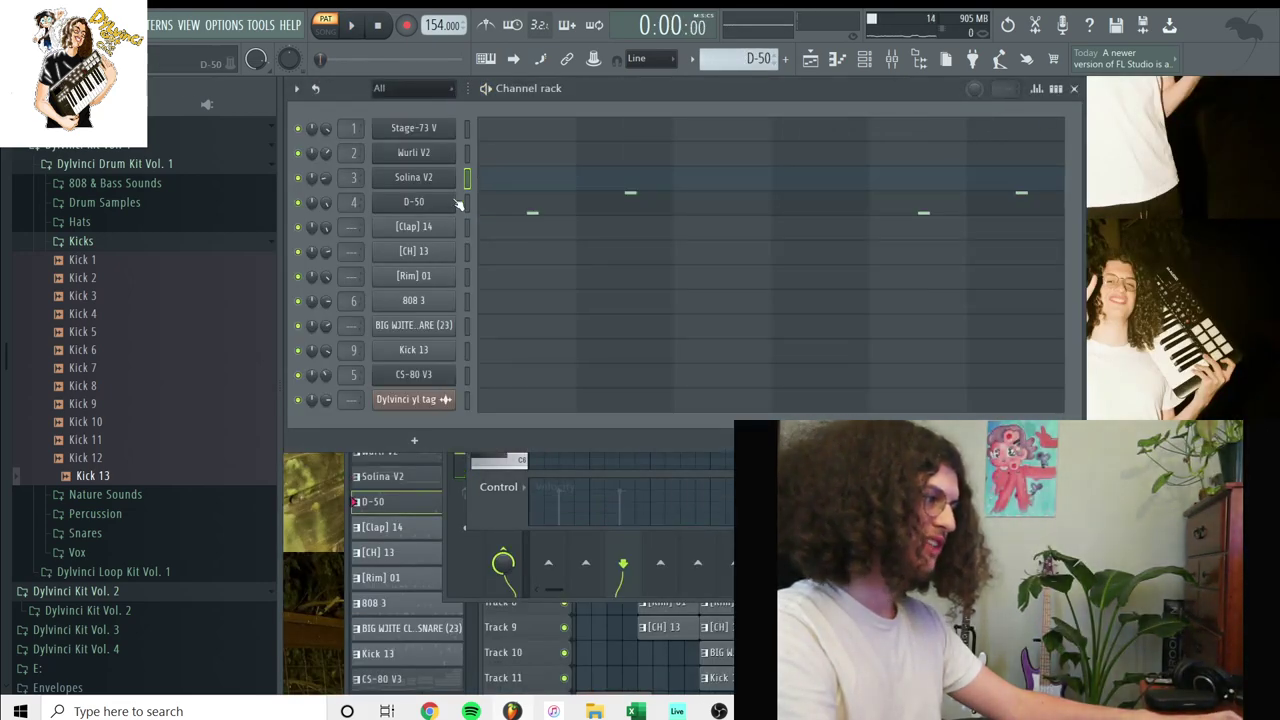
key("space")
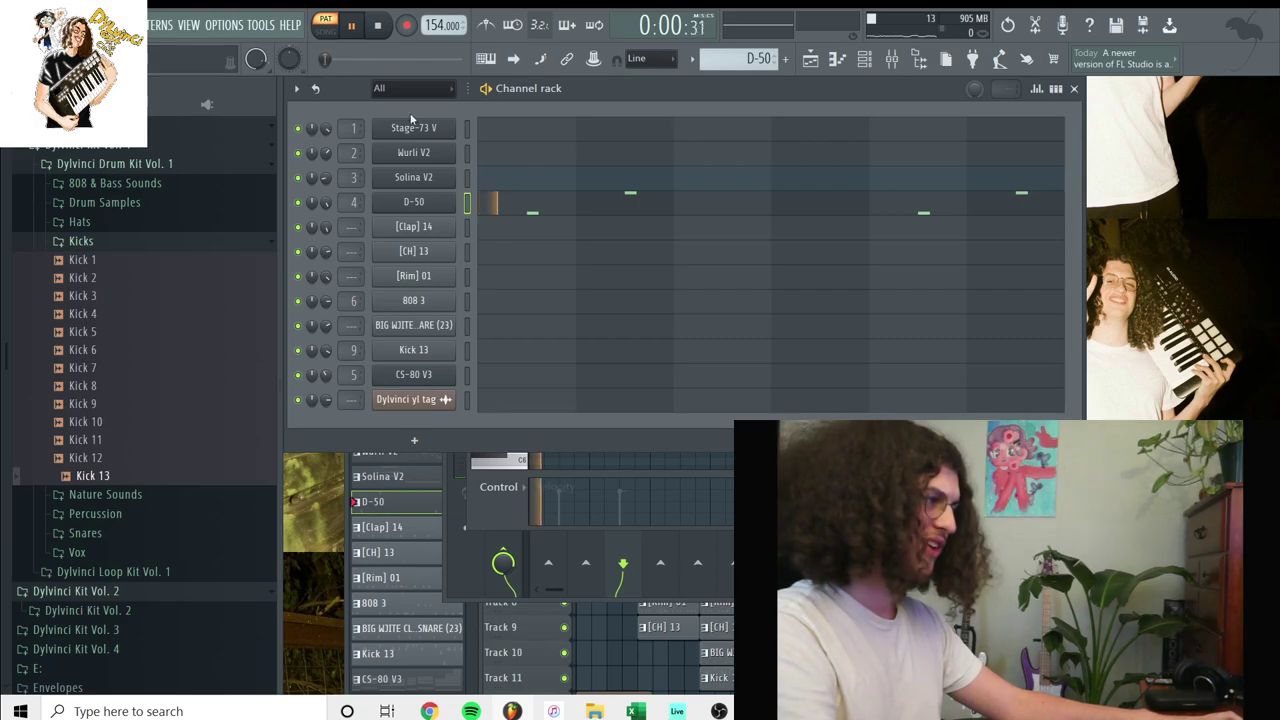
left_click(891, 58)
left_click(667, 330)
left_click(867, 317)
left_click(881, 318)
left_click(898, 330)
left_click(898, 330)
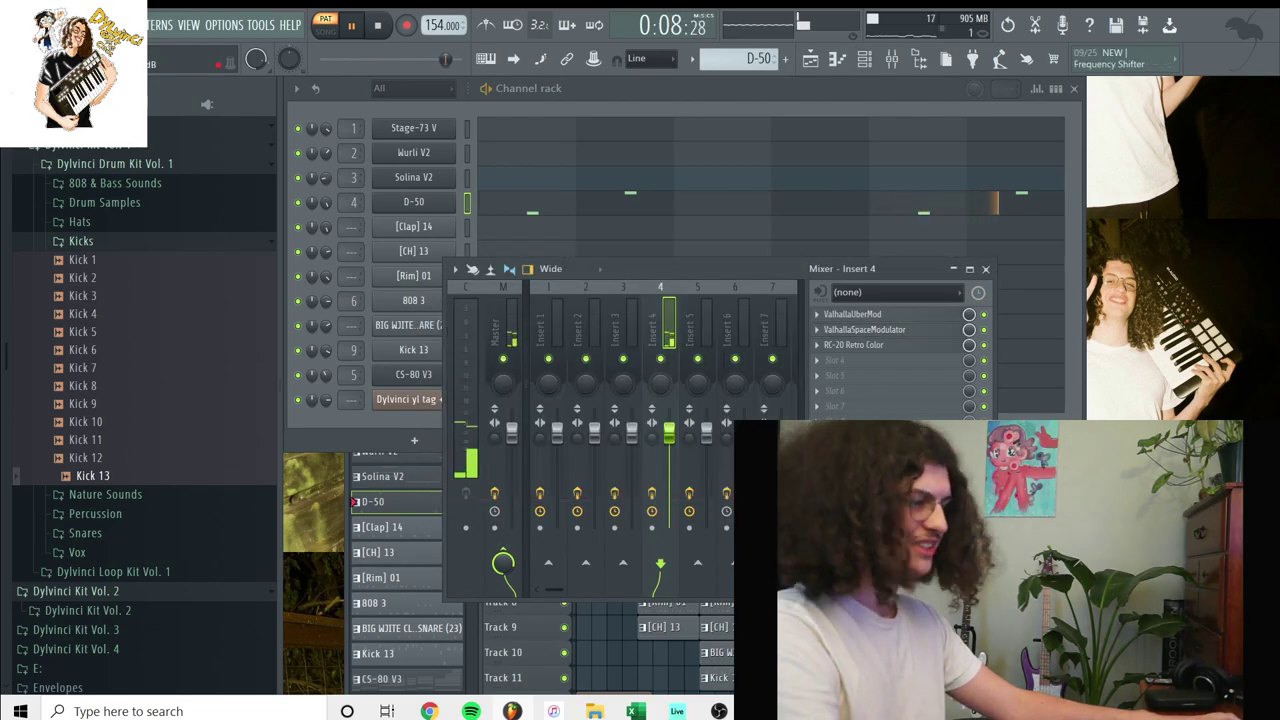
key("F9")
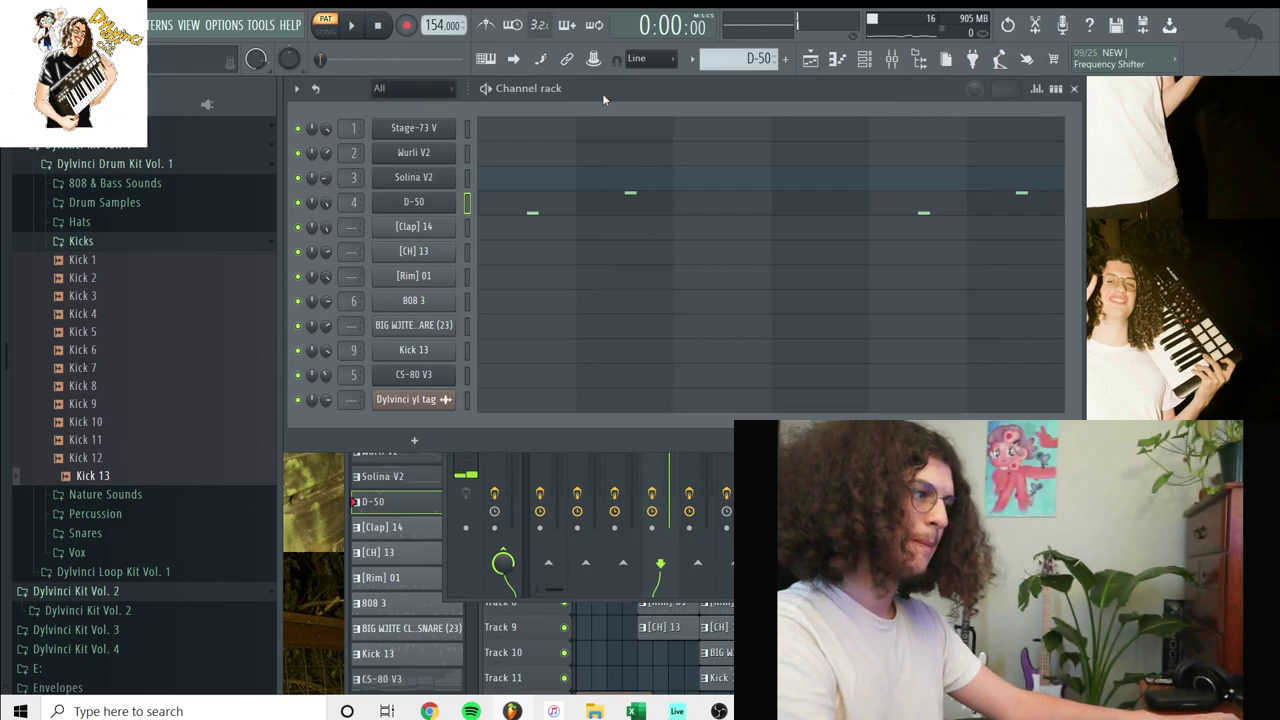
Switch to the [Clap] 14 pattern and collapse the inner Dylvinci Kit Vol. 1 folder in the browser
scroll(732, 58, "down", 1)
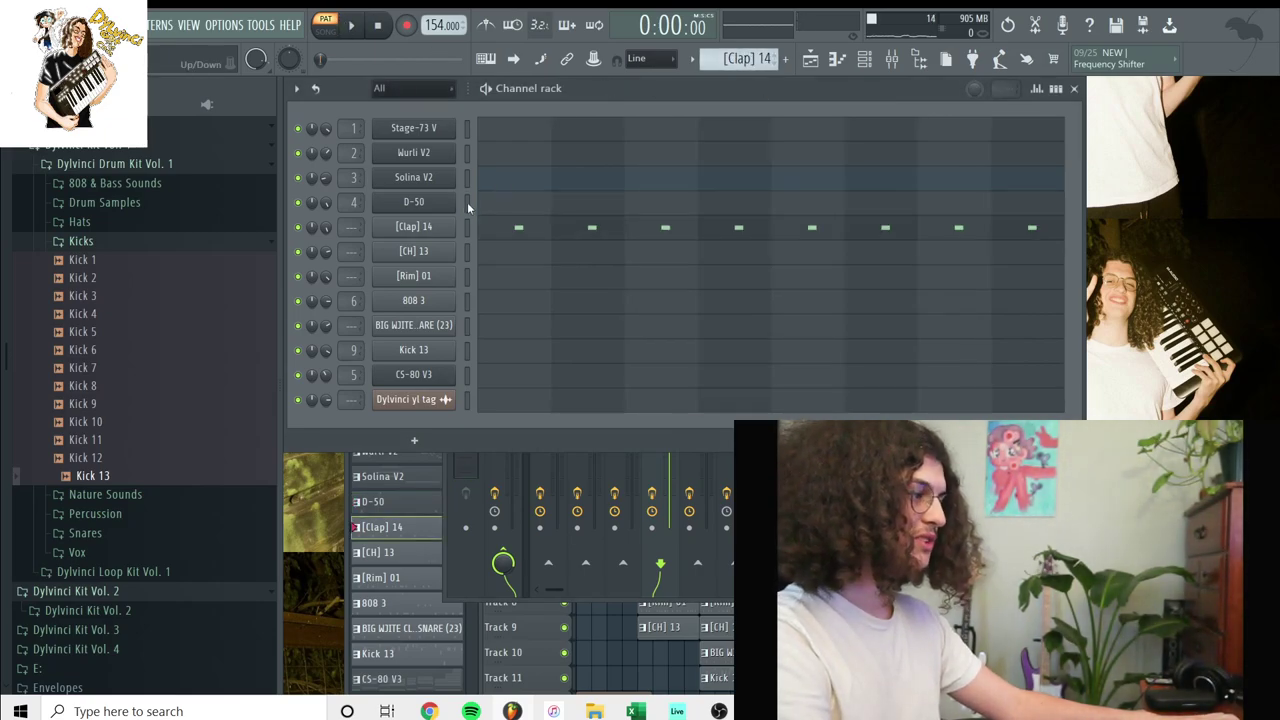
scroll(58, 260, "up", 5)
scroll(78, 314, "down", 3)
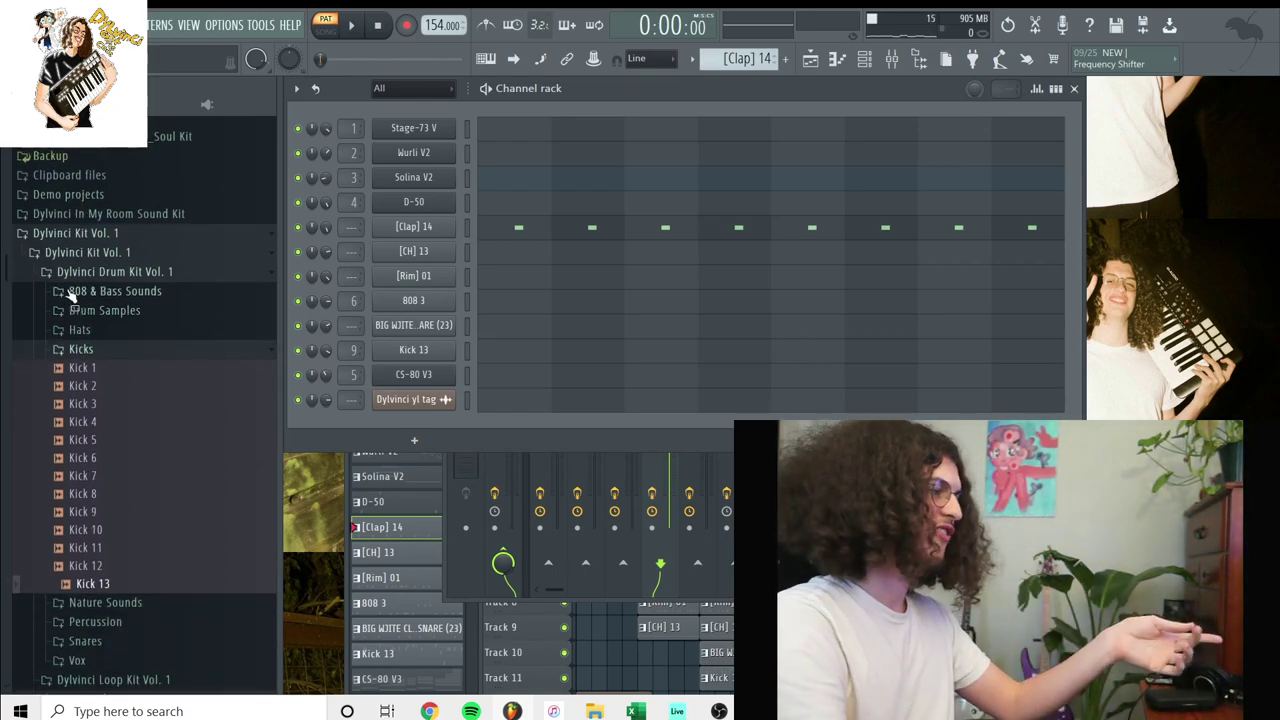
left_click(62, 253)
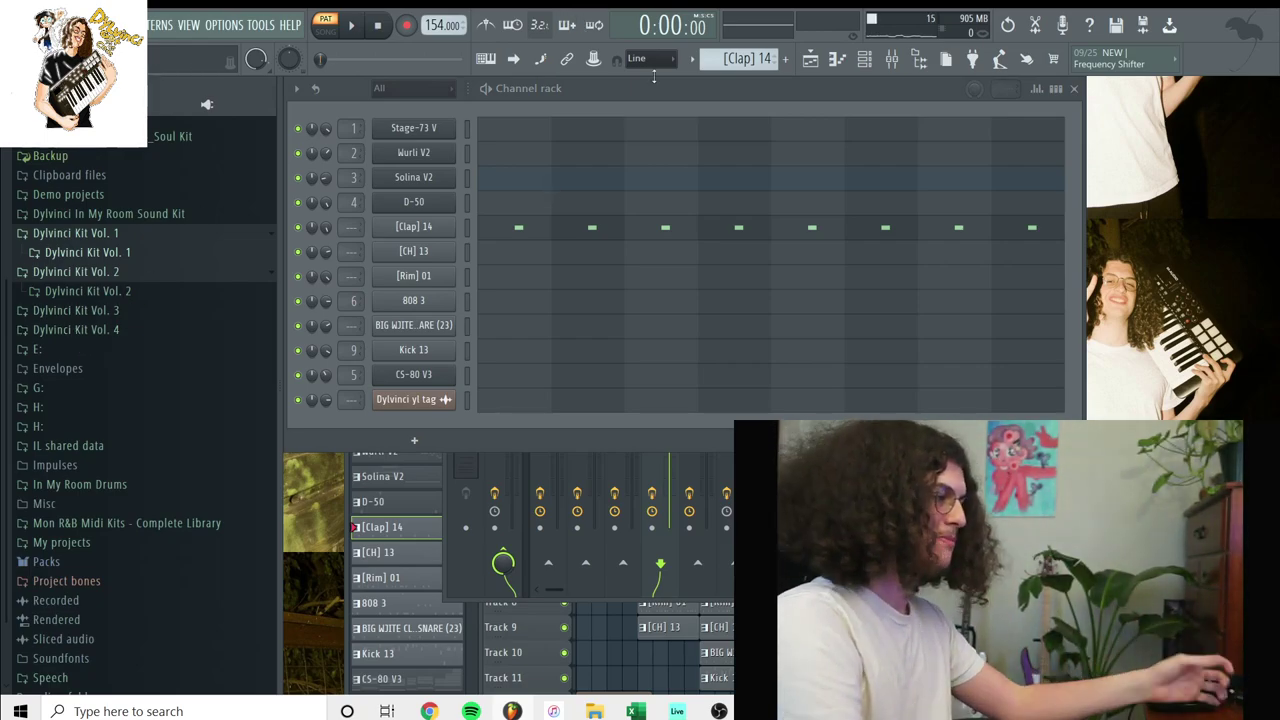
Play the [Clap] 14 pattern, switch to the [CH] 13 pattern to hear it, and stop playback
key("space")
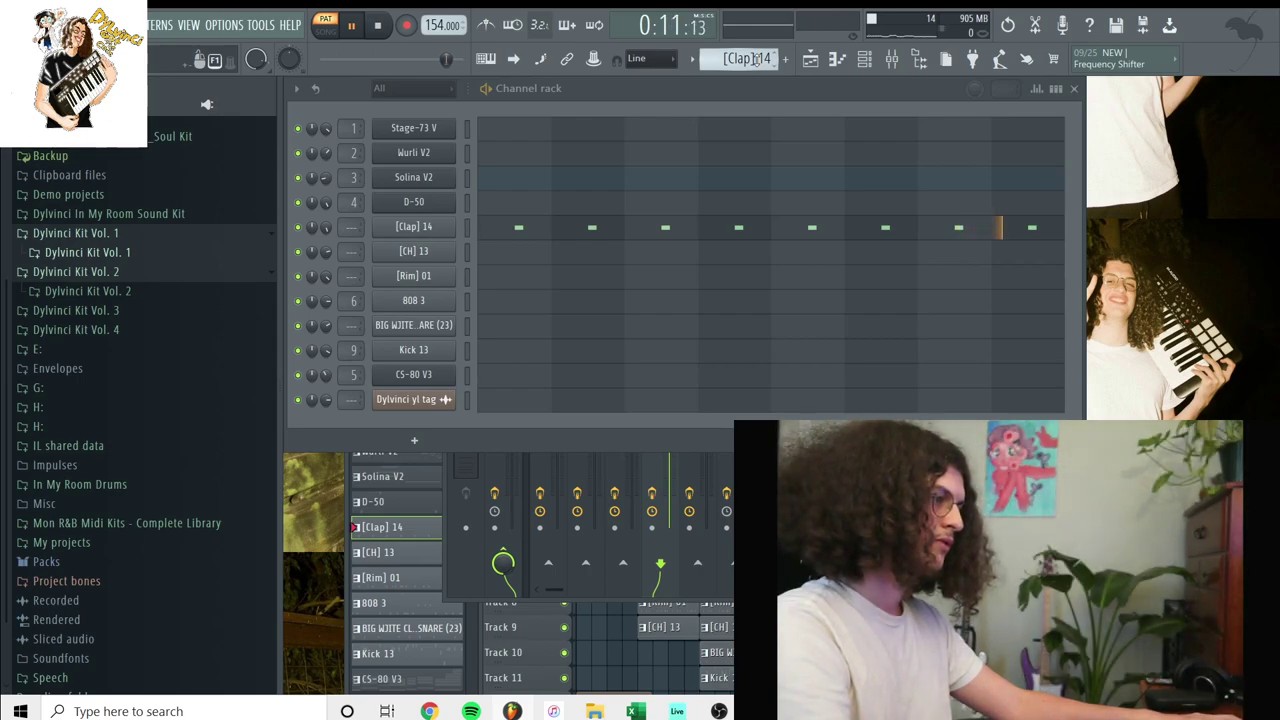
scroll(755, 59, "down", 1)
key("space")
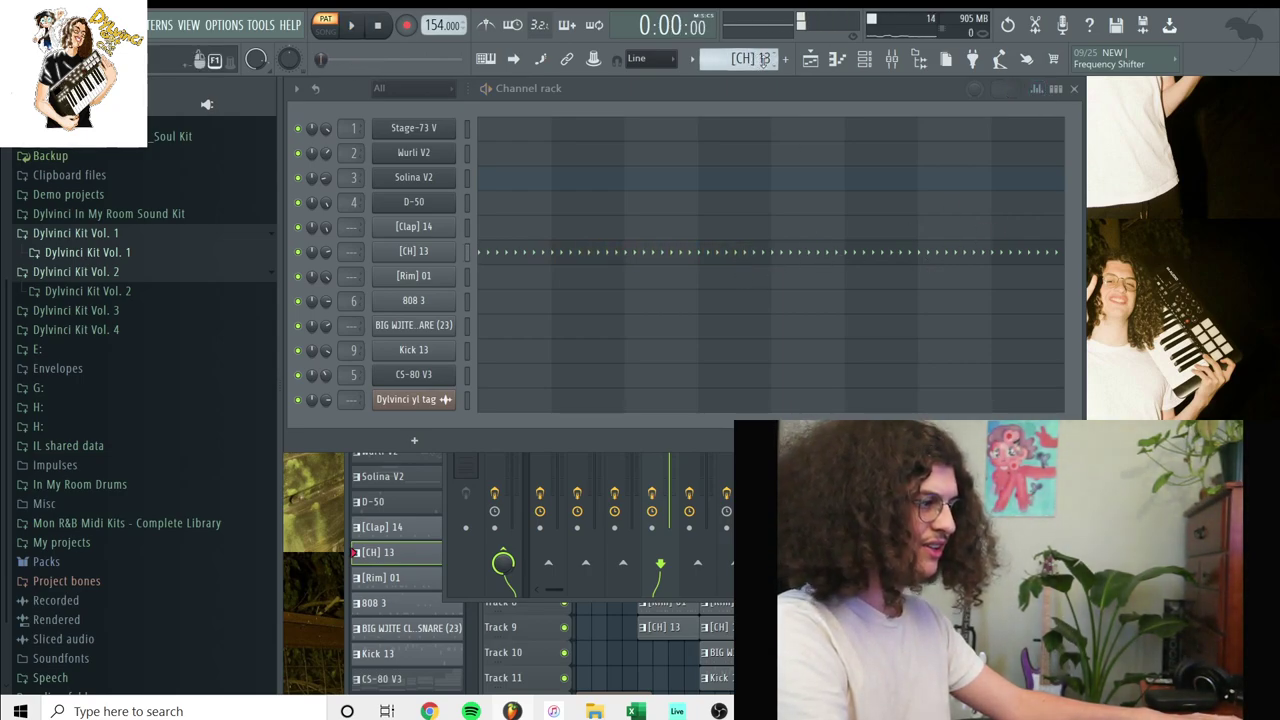
Play the [Rim] 01 pattern, examine its notes in the piano roll, close the piano roll and stop playback
scroll(764, 60, "down", 1)
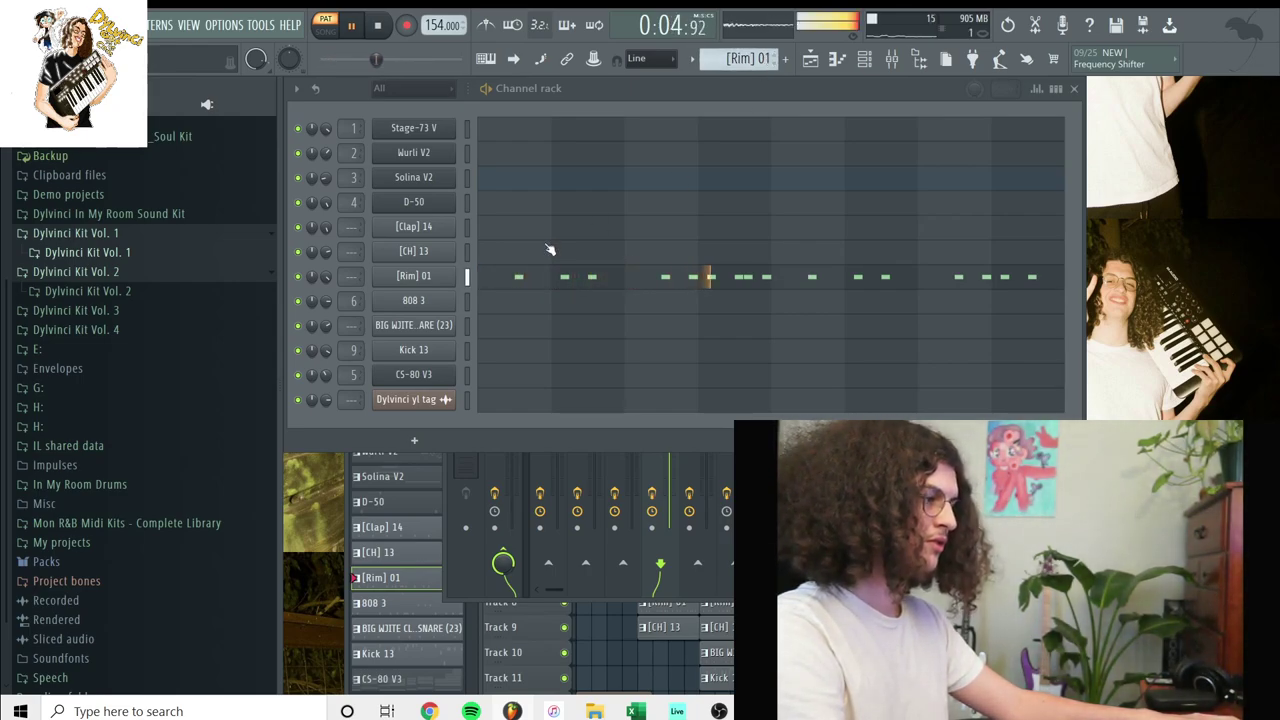
left_click(506, 279)
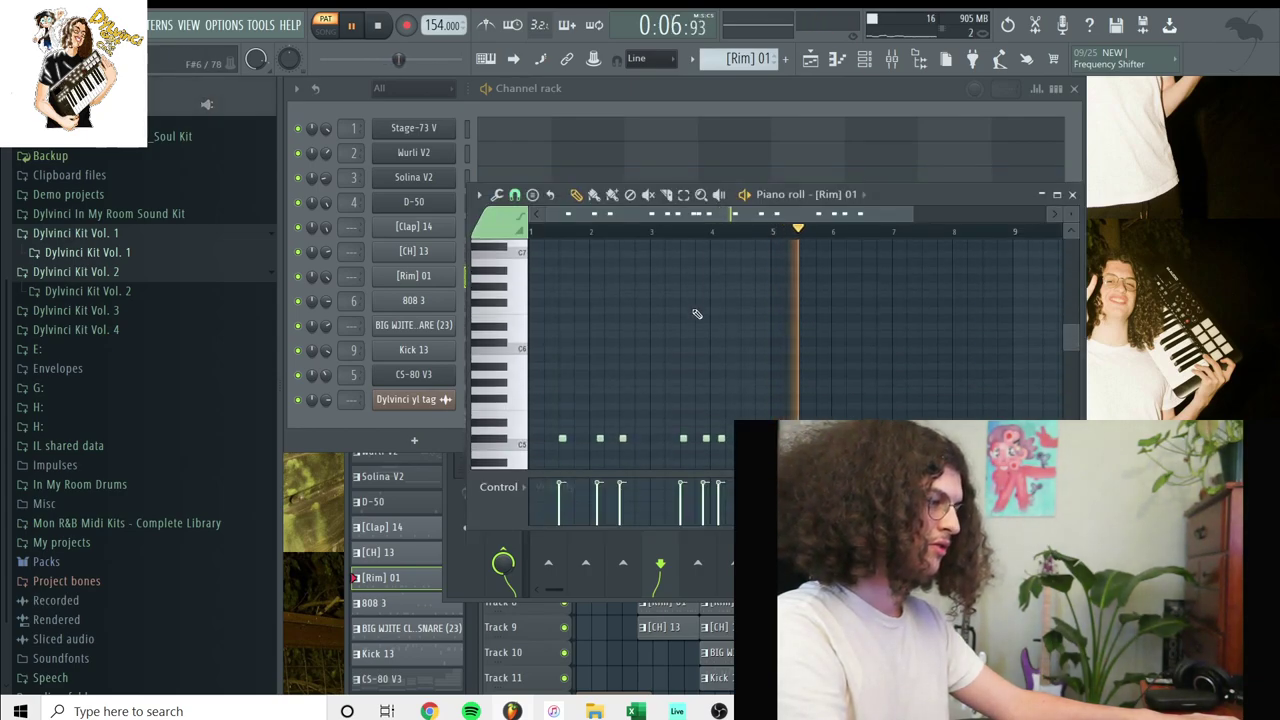
scroll(697, 314, "down", 3)
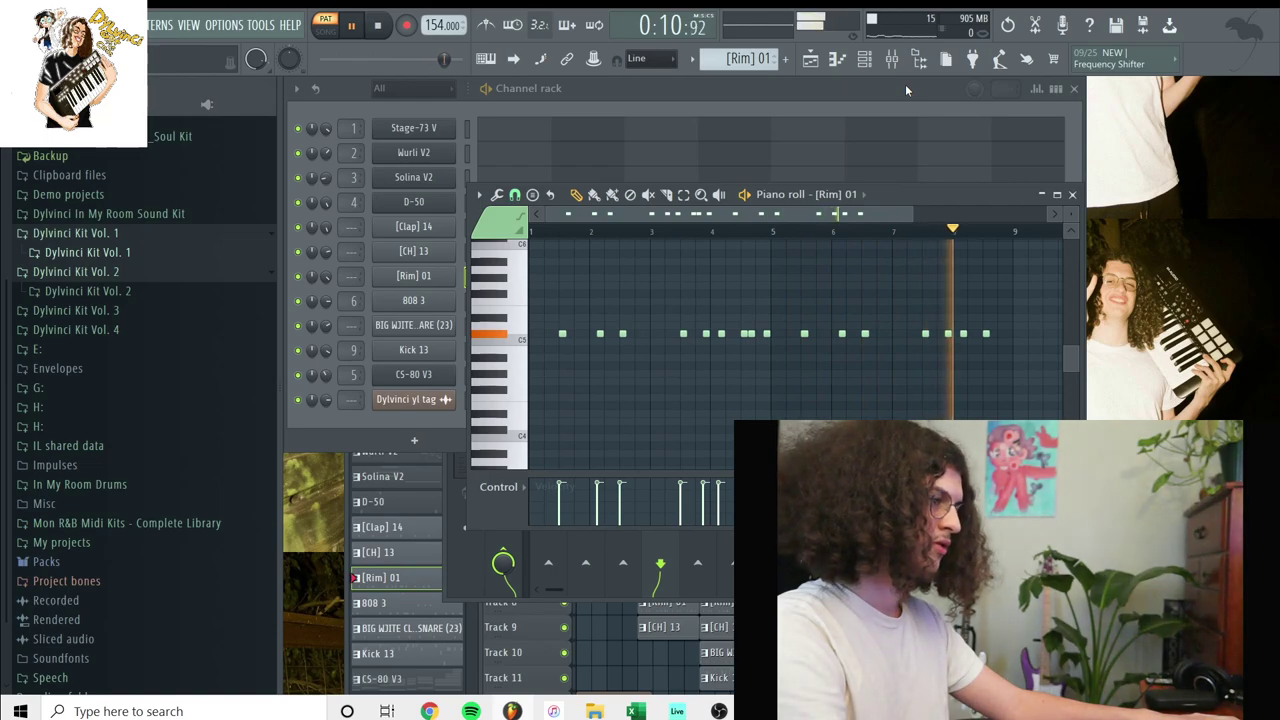
key("F7")
key("space")
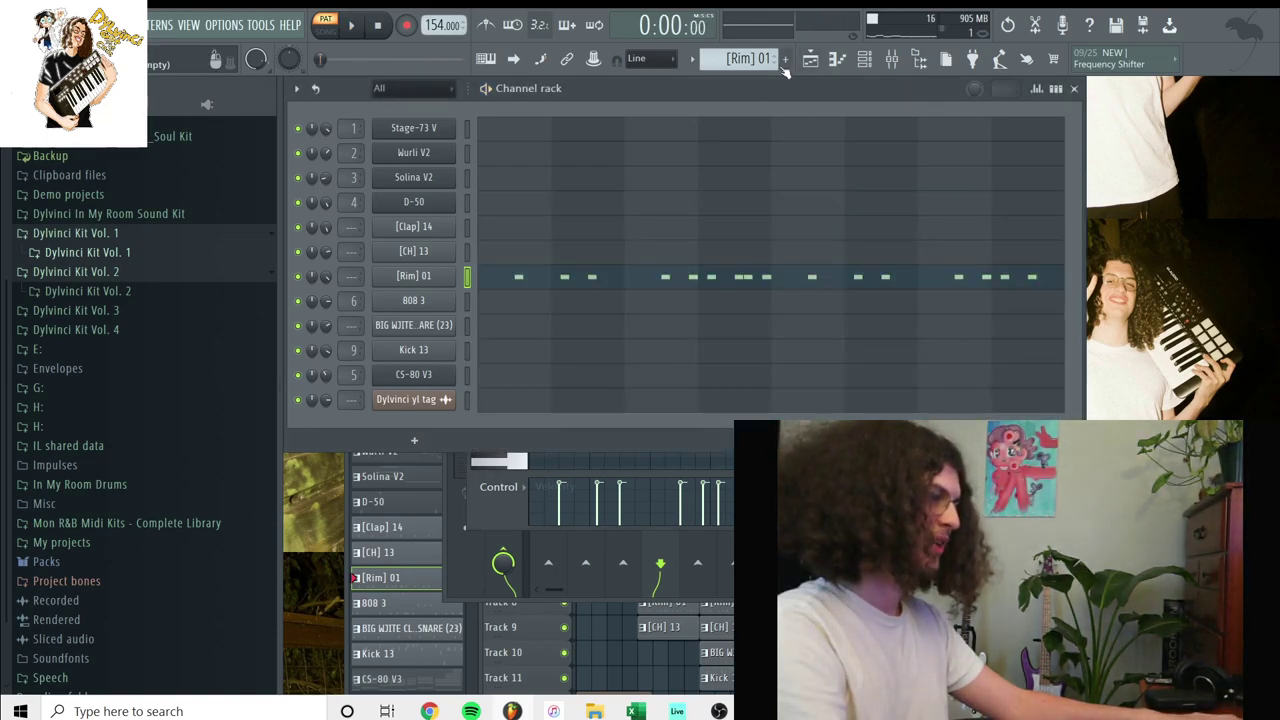
Switch to the 808 3 pattern and expand the 808 & Bass Sounds folder of Dylvinci Kit Vol. 1 in the browser
left_click(769, 61)
left_click(77, 252)
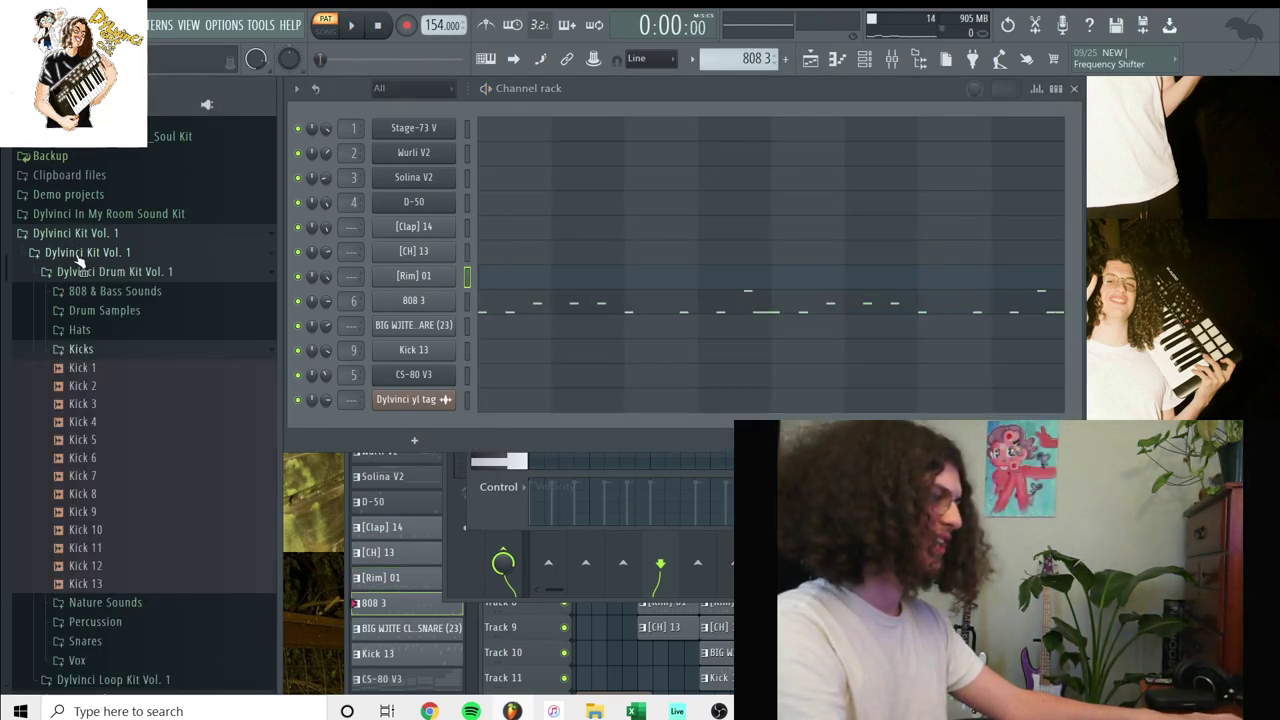
left_click(86, 291)
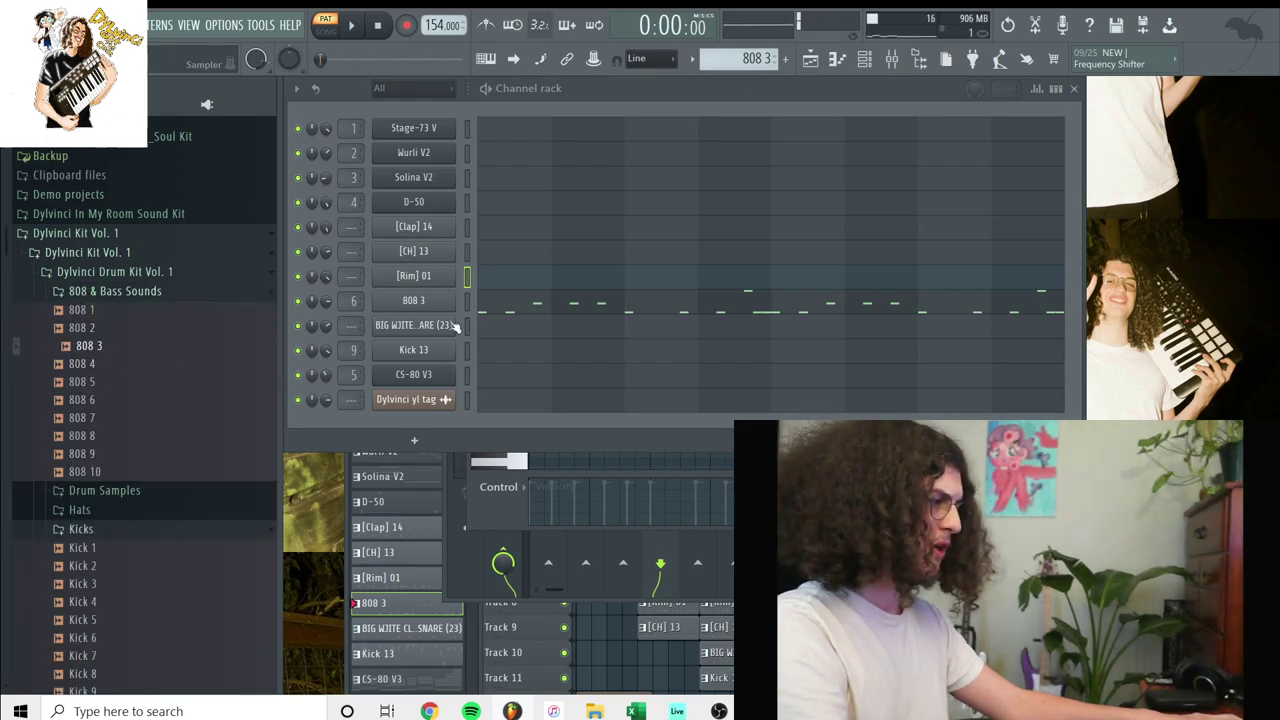
Open the 808 3 notes in the piano roll and move its window lower, away from the channel names
left_click(485, 306)
scroll(894, 303, "up", 1)
left_click_drag(932, 196, 1036, 254)
Review the RBass Mono settings on Insert 6, and close the plugin and the mixer
left_click(892, 59)
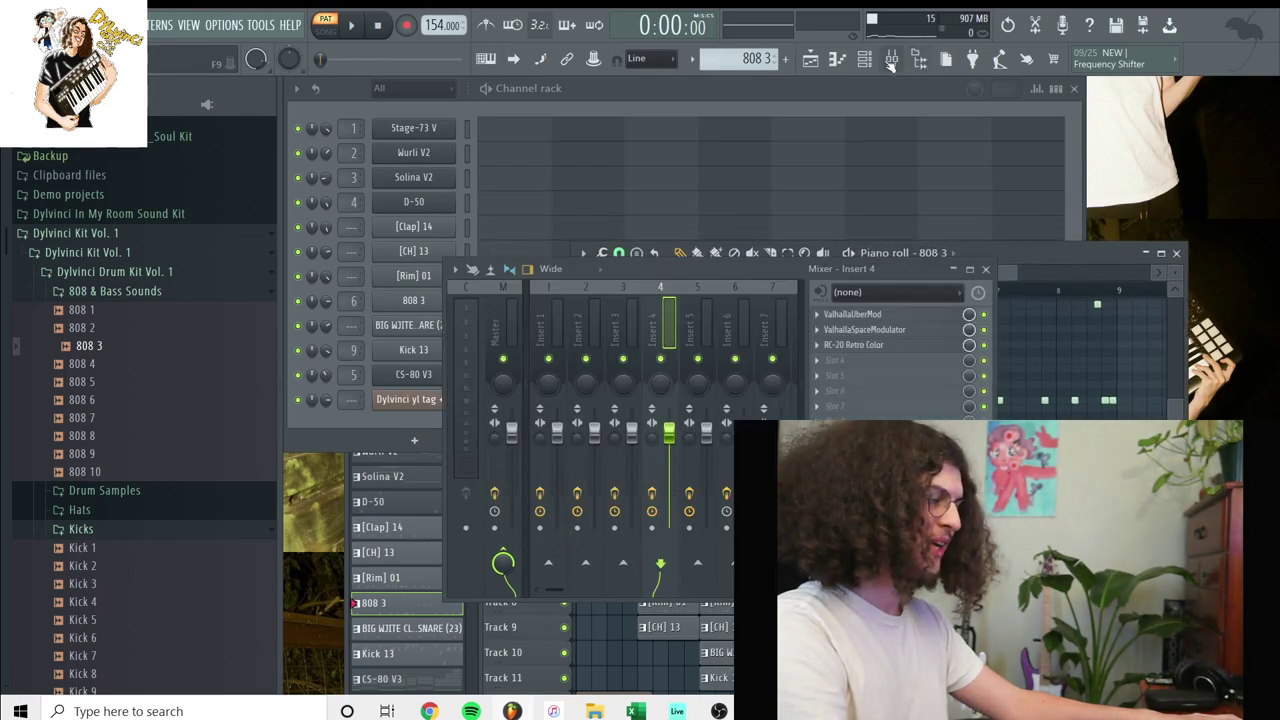
left_click(721, 338)
left_click(858, 316)
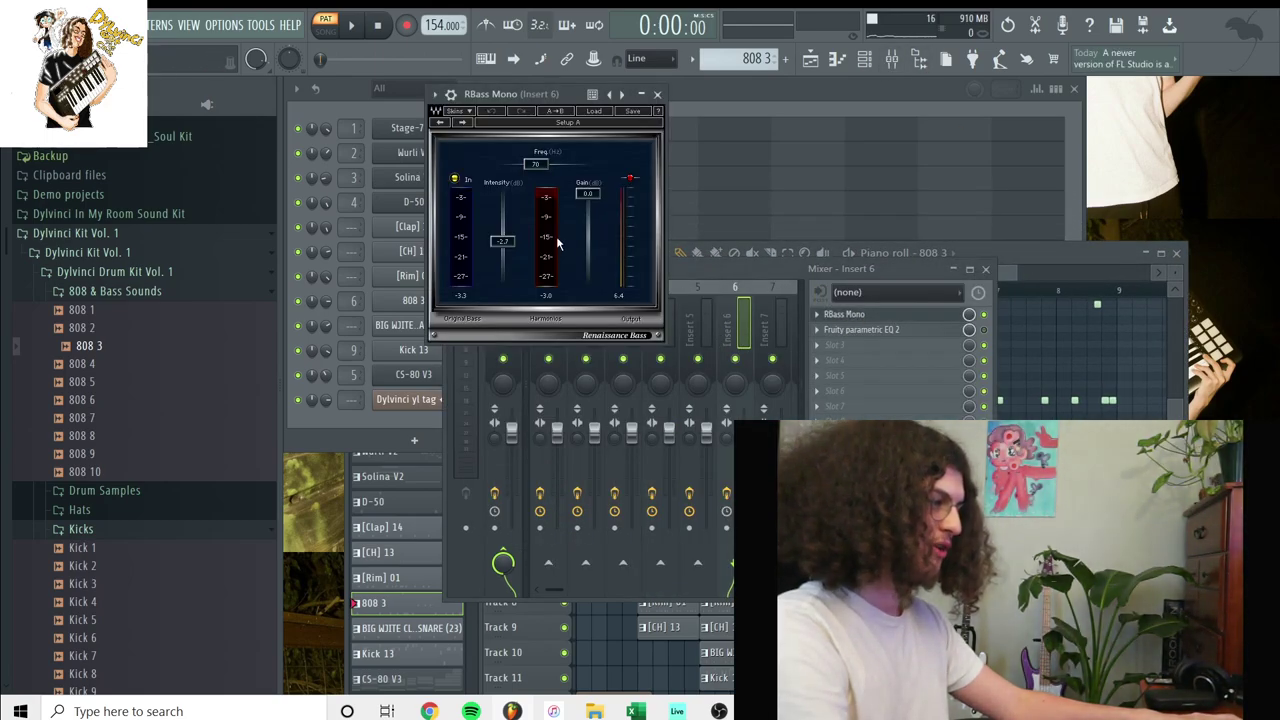
left_click(657, 94)
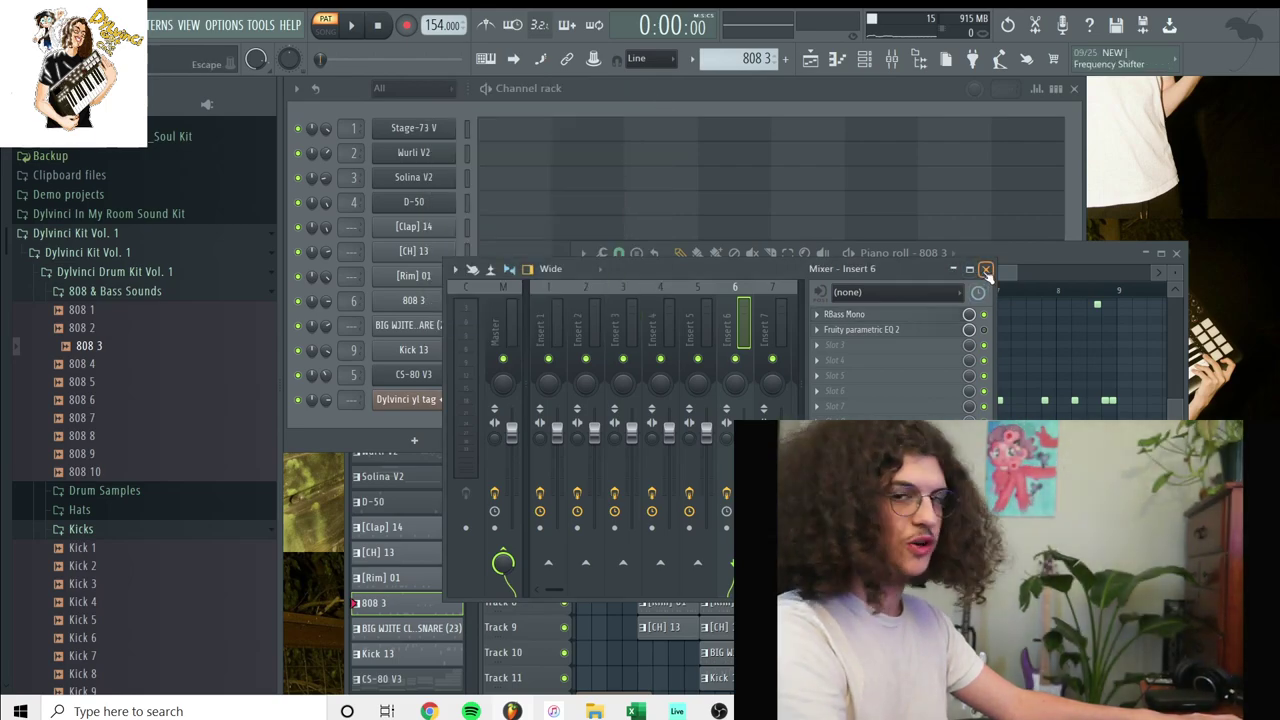
left_click(985, 269)
Play the 808 3 pattern while examining its notes in the piano roll, and stop playback
key("space")
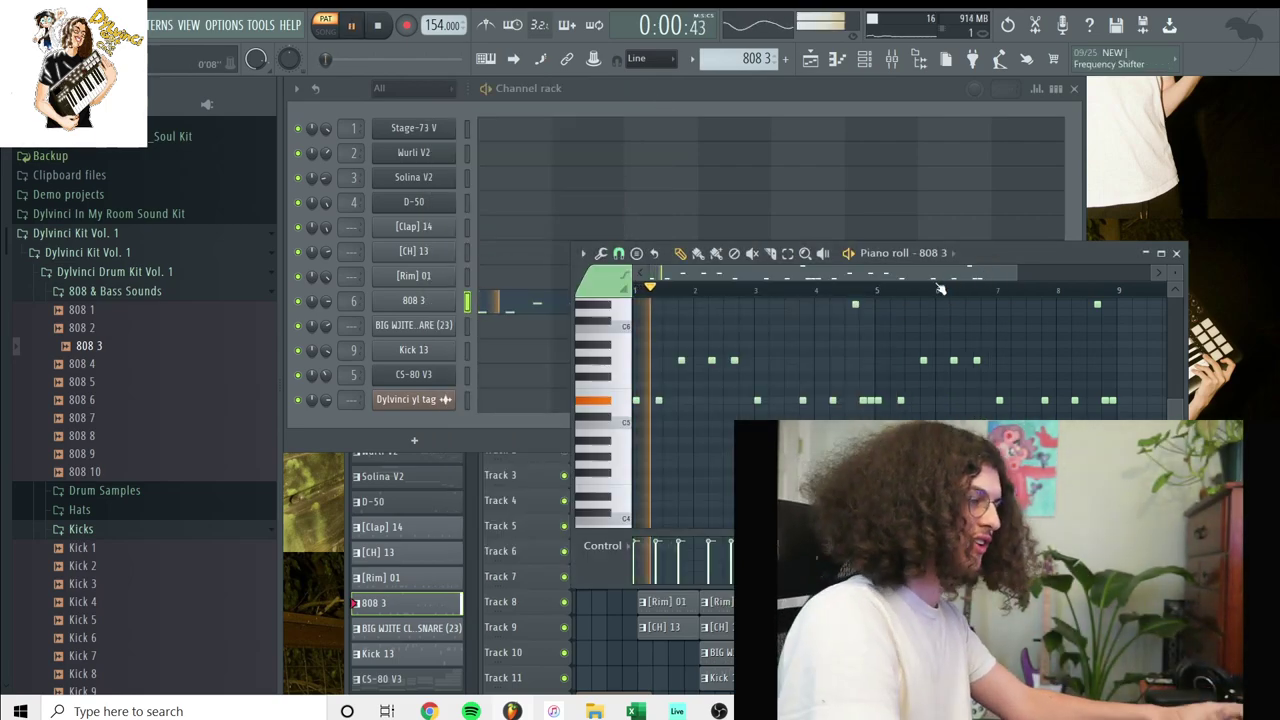
scroll(1001, 330, "up", 1)
scroll(1001, 330, "up", 1)
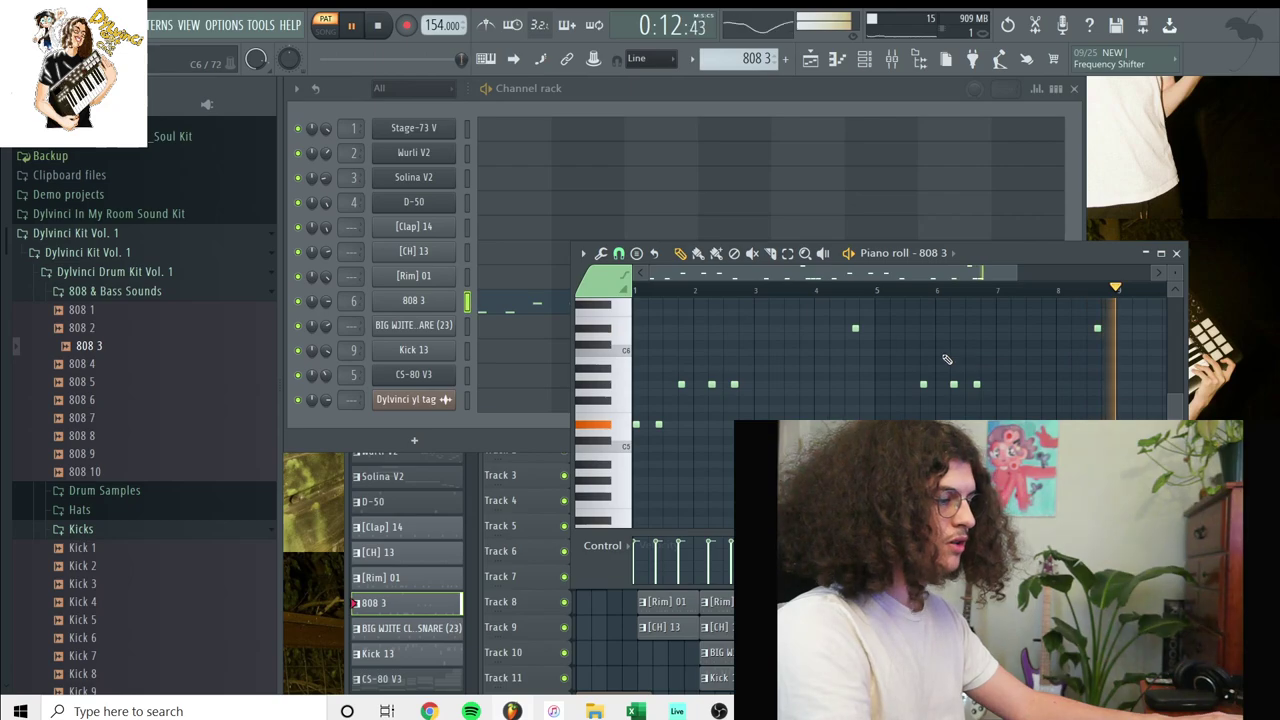
key("space")
Bring the channel rack to the front, switch to the BIG WJITE CLAP & SNARE (23) pattern and play it
left_click(637, 124)
scroll(768, 58, "down", 1)
key("space")
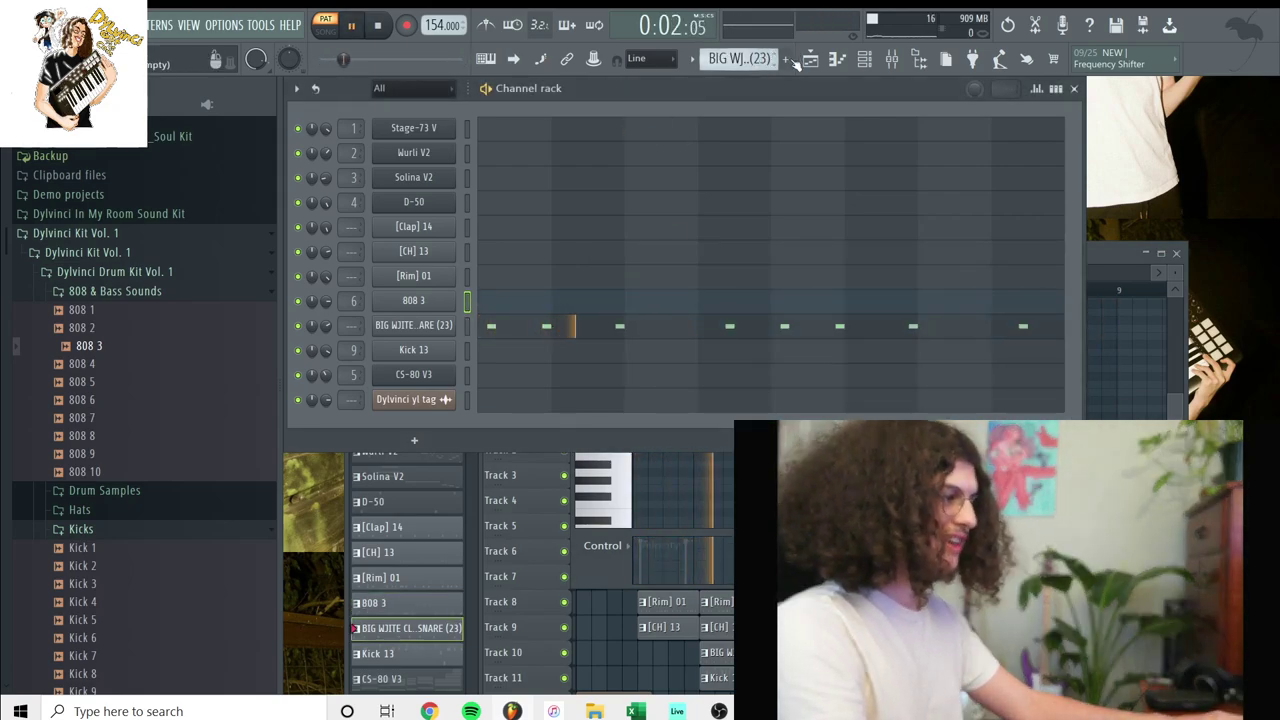
Play the arrangement in song mode from bar 17 of the playlist, and bring the channel rack back to the front
left_click(810, 62)
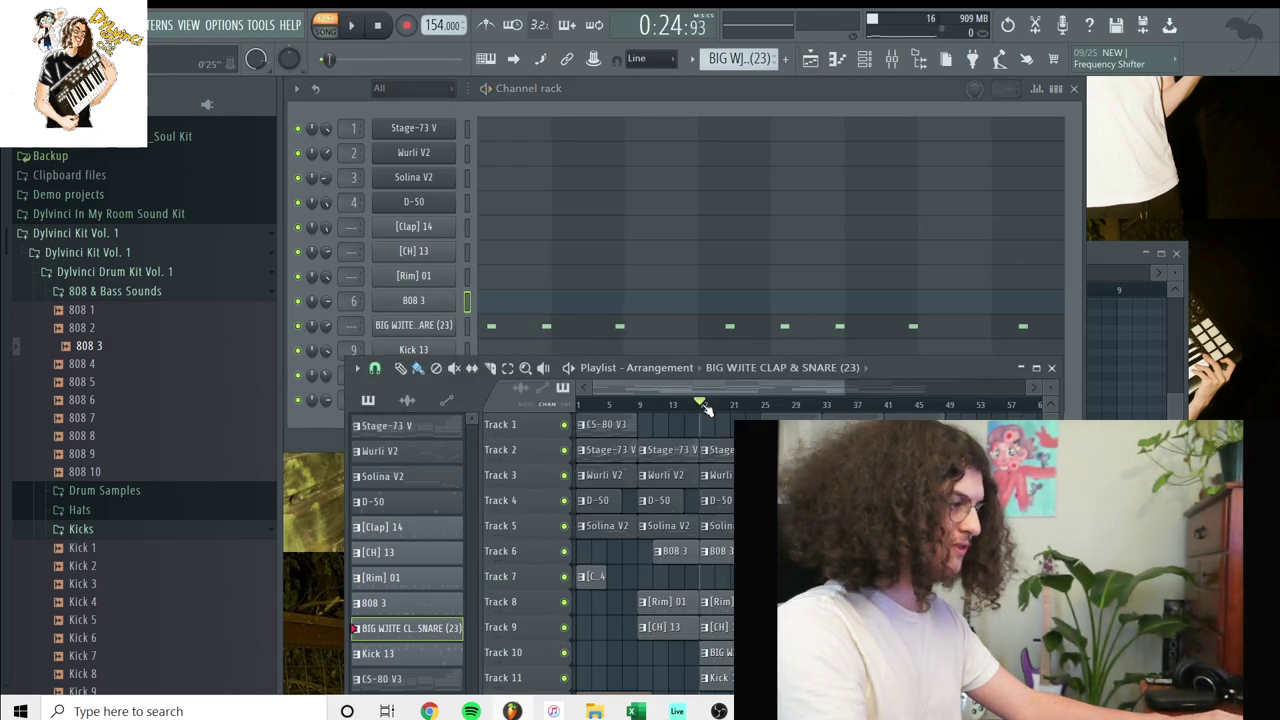
left_click(704, 405)
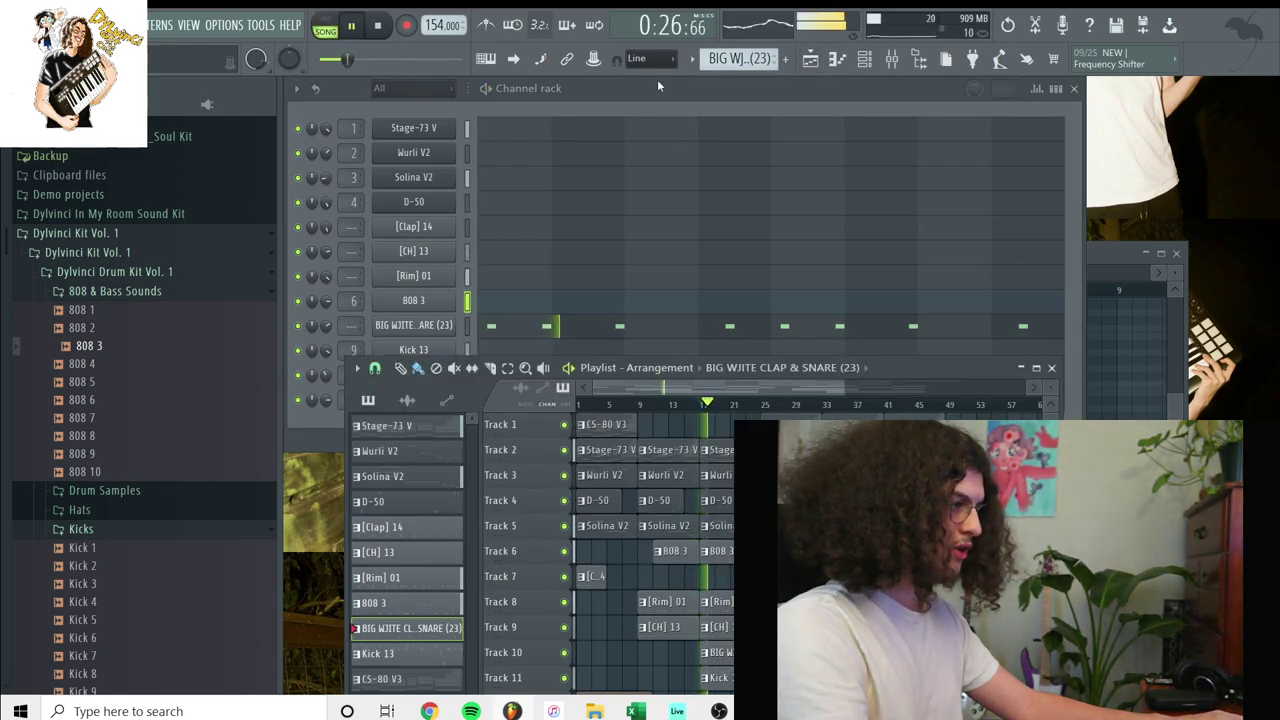
left_click(658, 84)
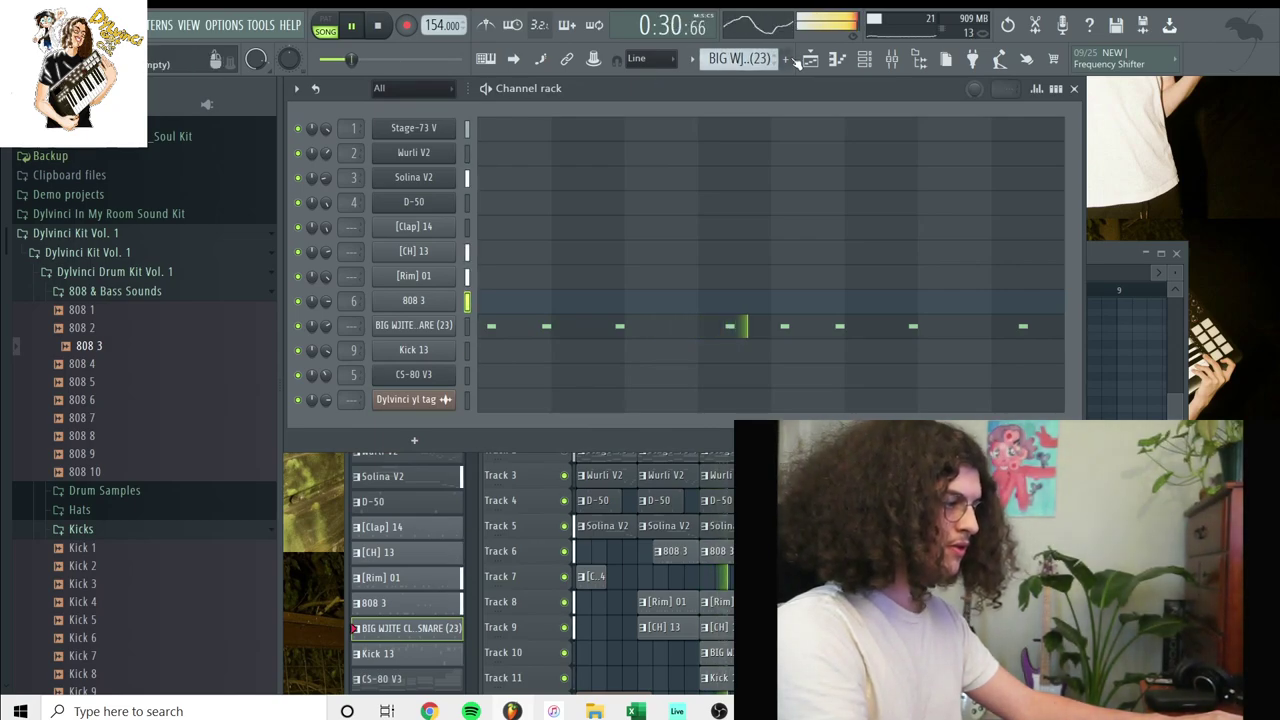
Switch to the Kick 13 pattern with playback stopped and set playback to pattern mode
scroll(766, 58, "down", 1)
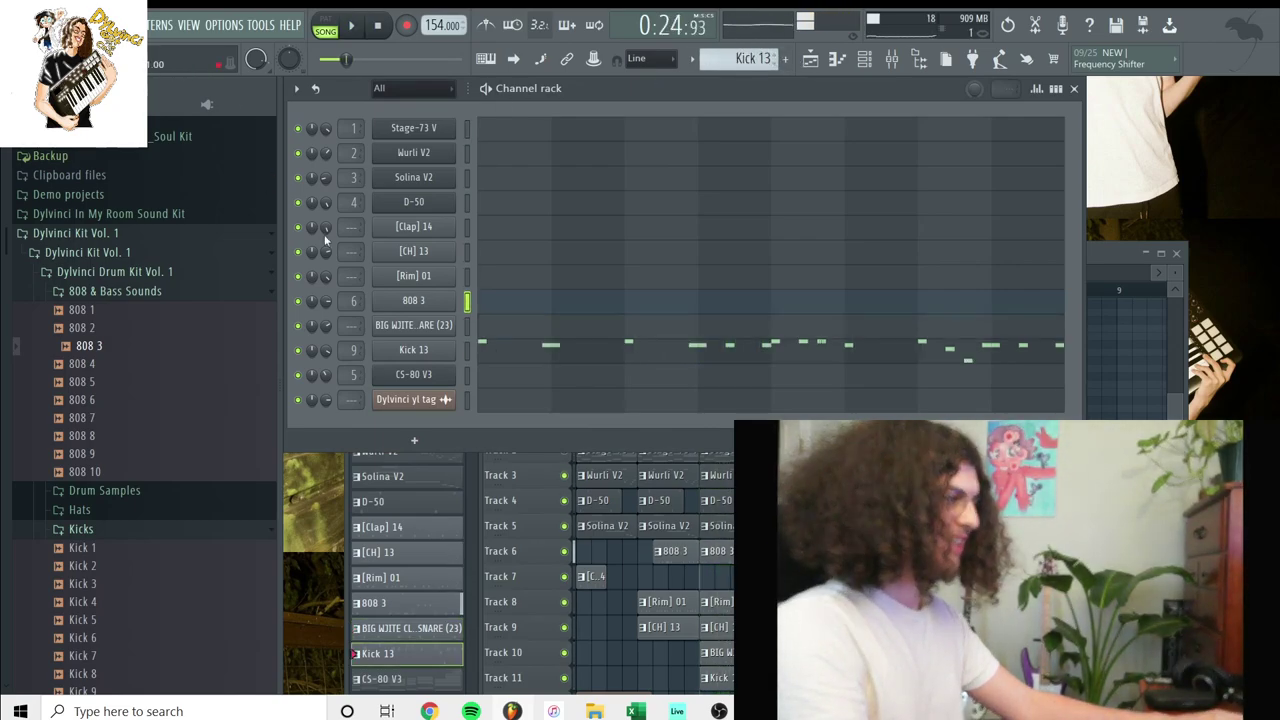
left_click(323, 25)
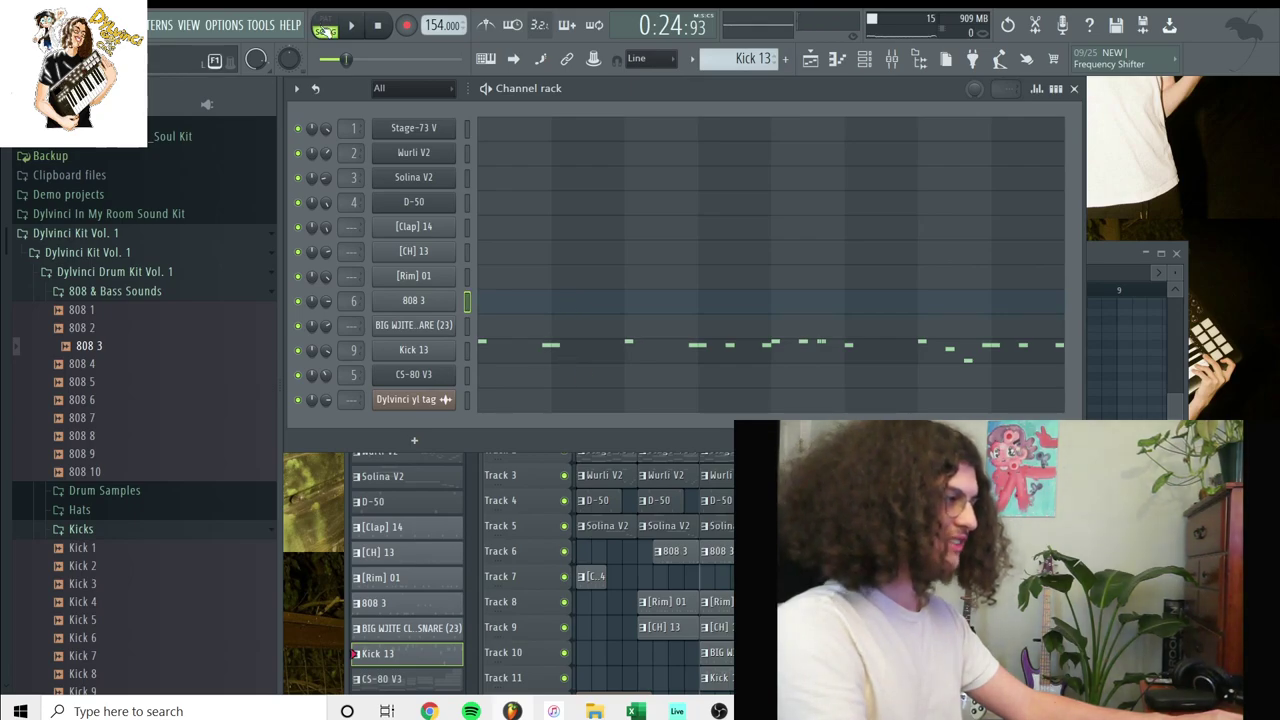
Play the Kick 13 pattern with its notes open in the piano roll, close it, and browse the kit's kick samples
left_click(530, 365)
key("space")
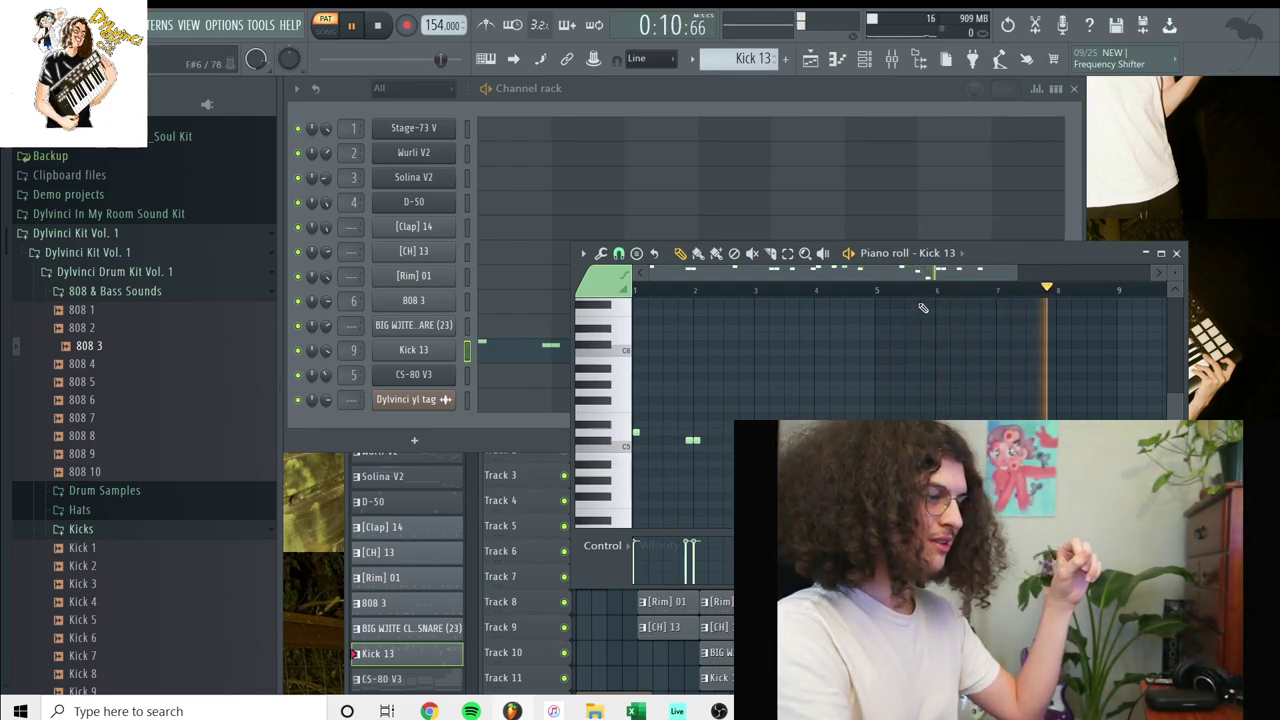
key("space")
left_click(1176, 253)
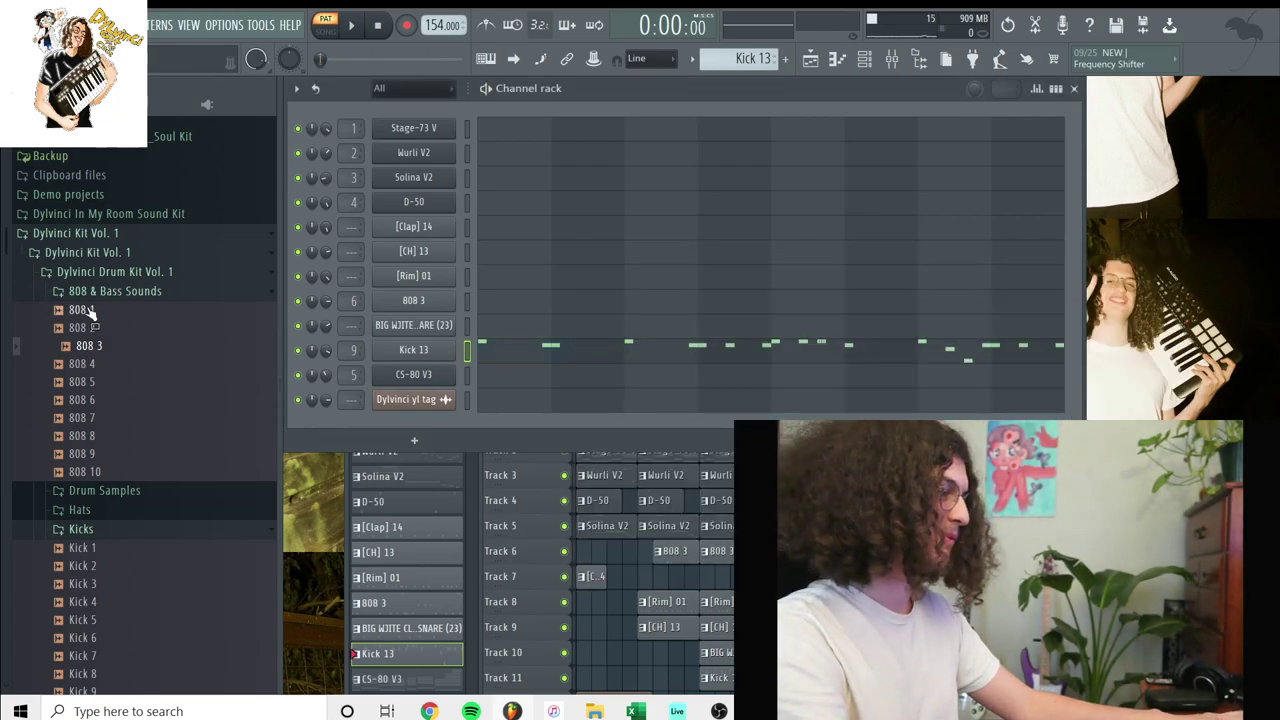
scroll(106, 505, "down", 3)
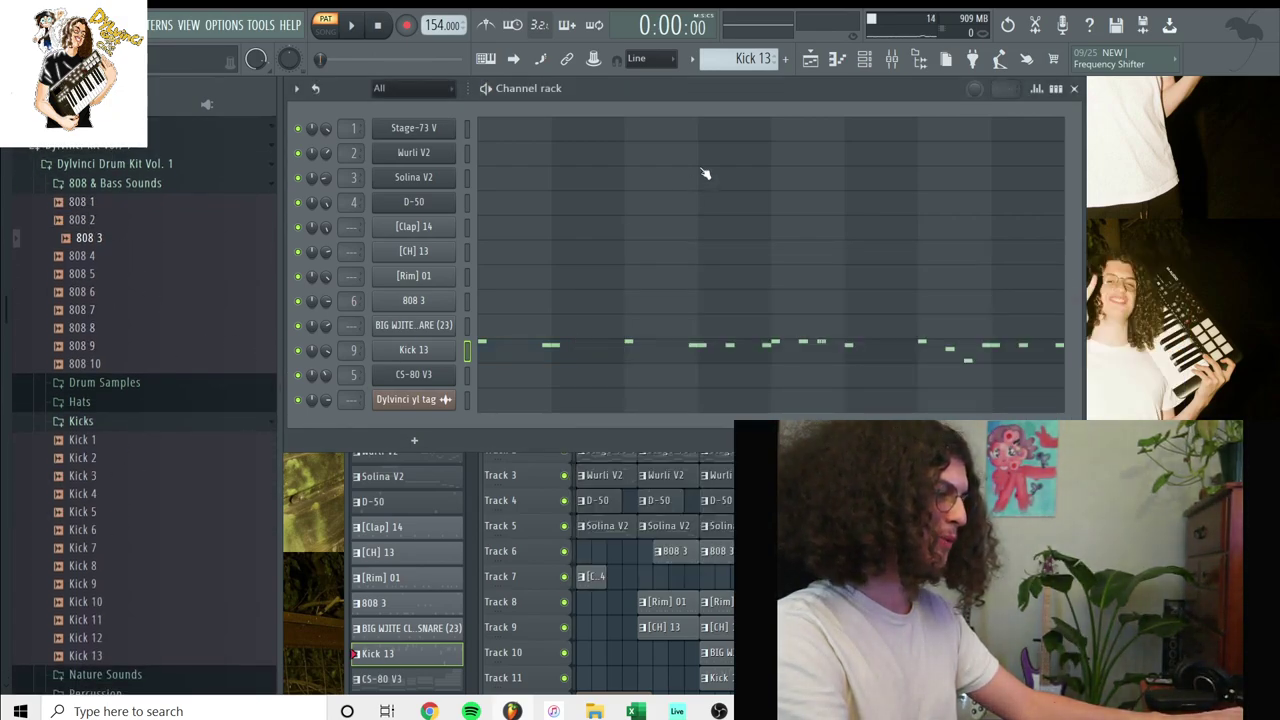
Switch to the CS-80 V3 pattern, play it, and inspect the ValhallaShimmer and ValhallaSpaceModulator effects on mixer Insert 5
scroll(750, 62, "down", 1)
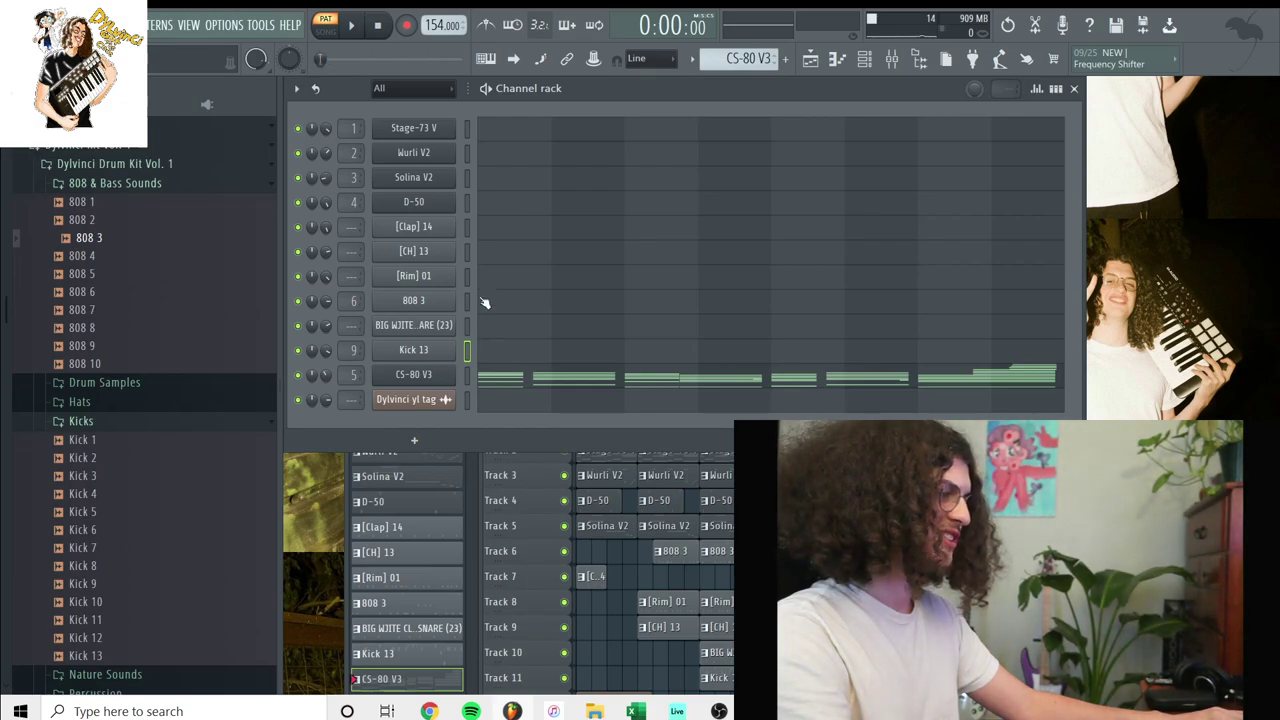
left_click(900, 59)
left_click(846, 315)
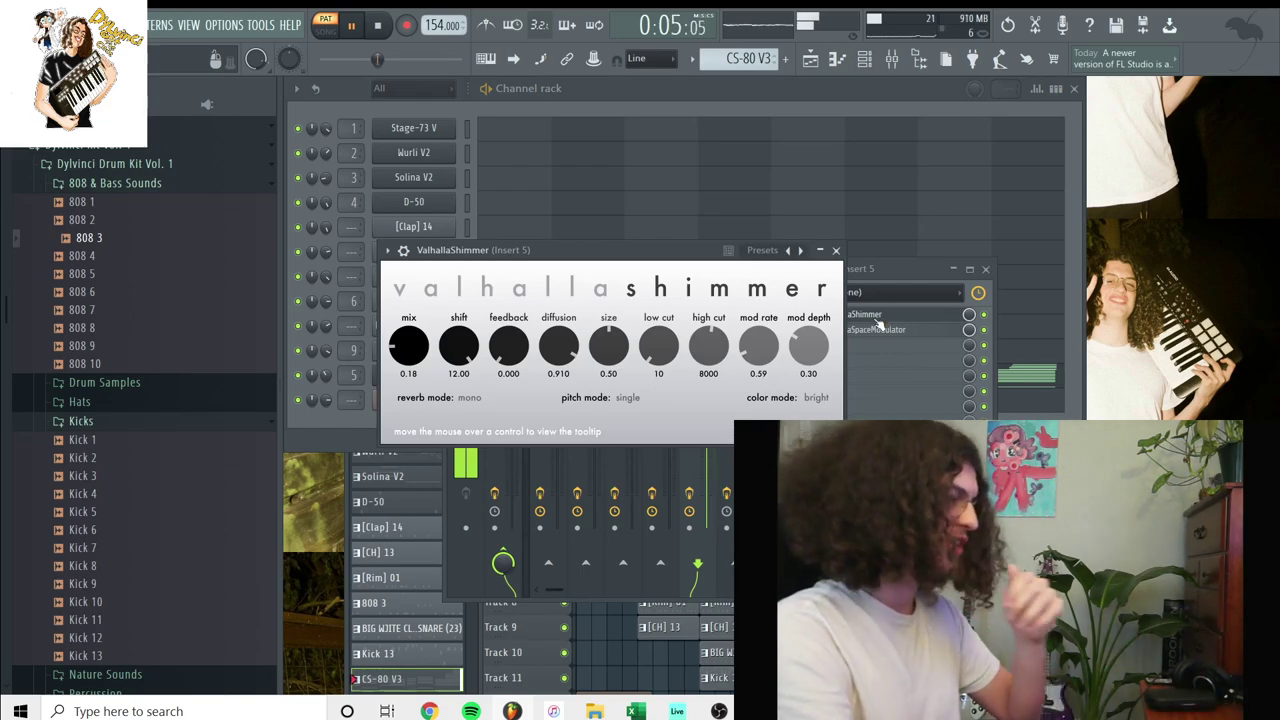
left_click(860, 329)
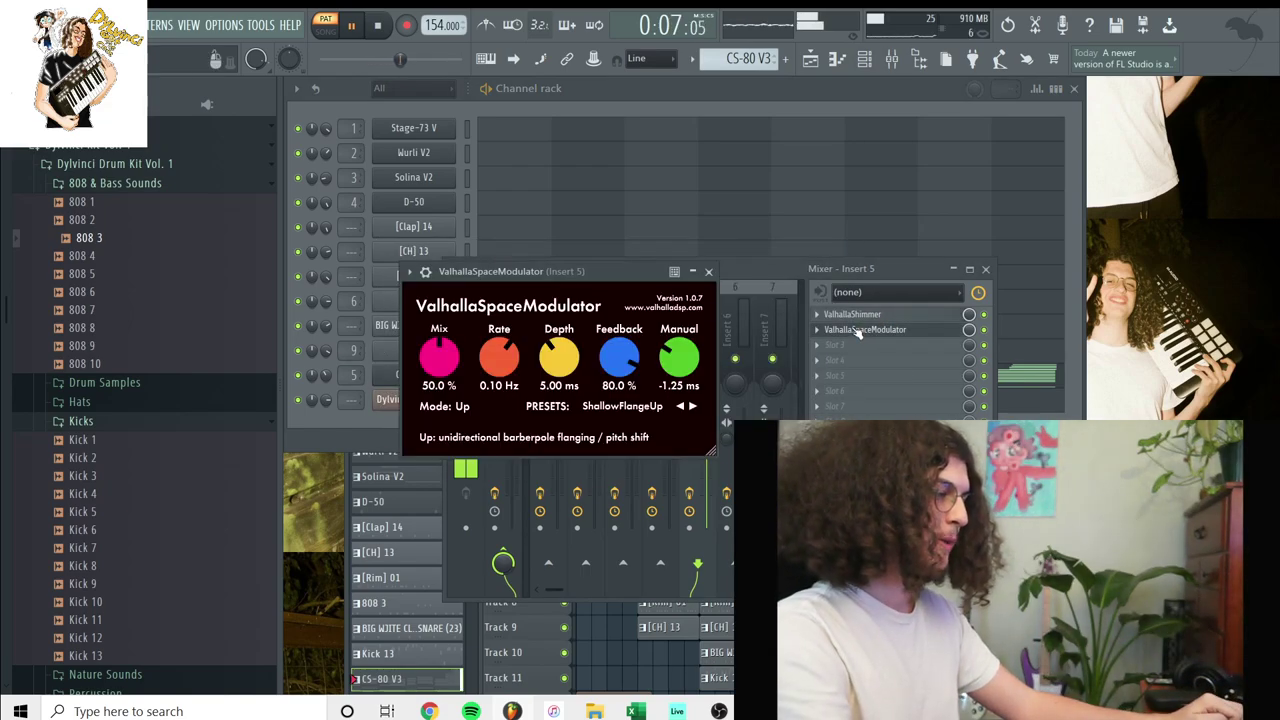
left_click(857, 272)
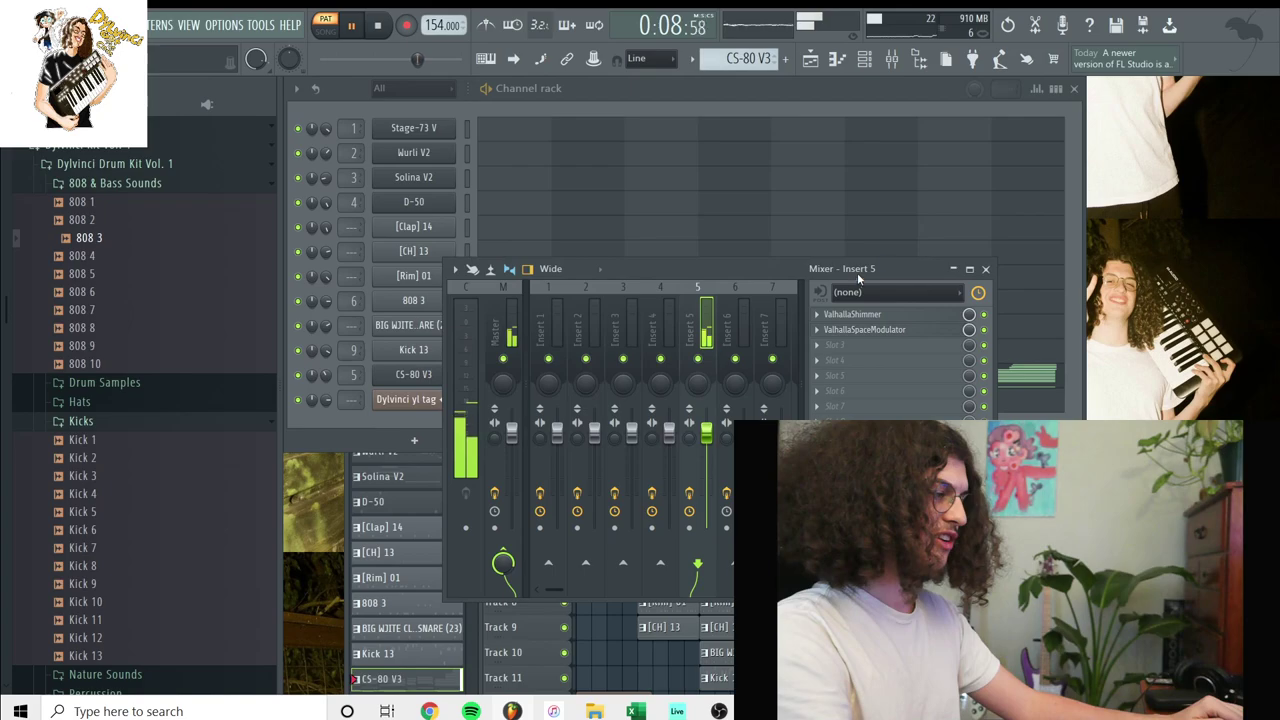
left_click(985, 270)
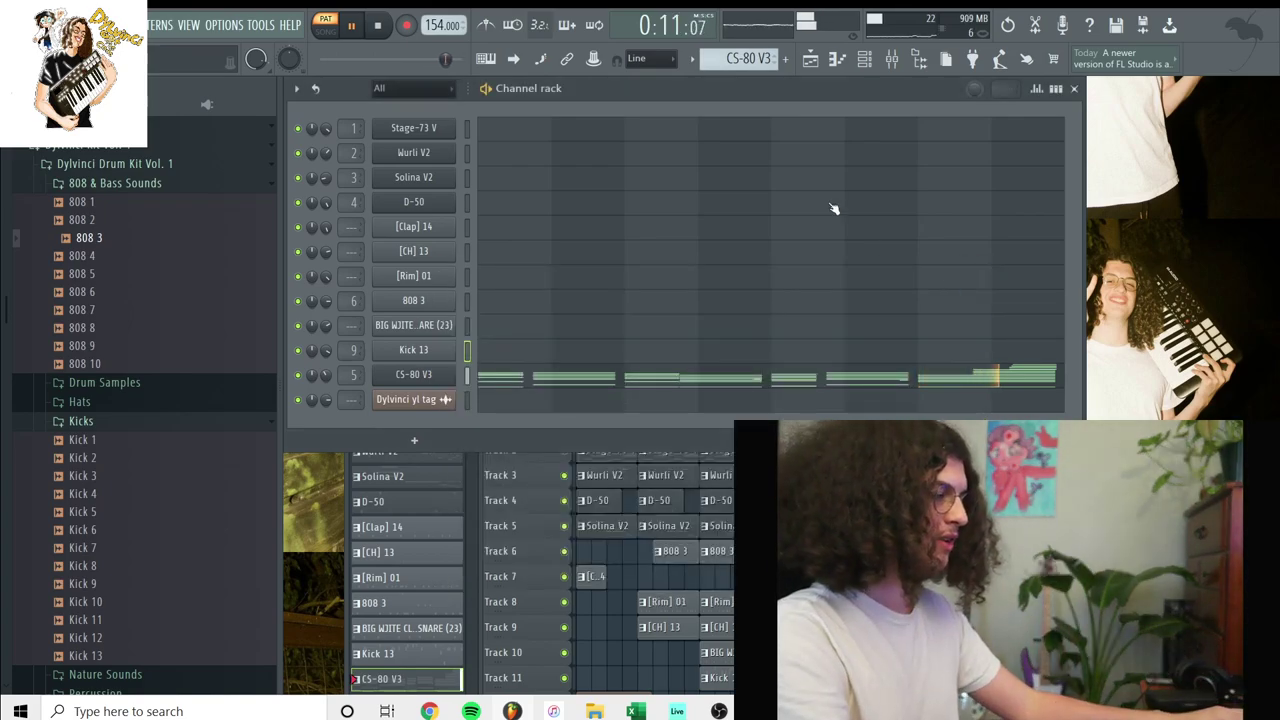
Stop playback, switch to song mode, and show the playlist maximized
scroll(717, 63, "down", 1)
scroll(726, 69, "up", 1)
key("F5")
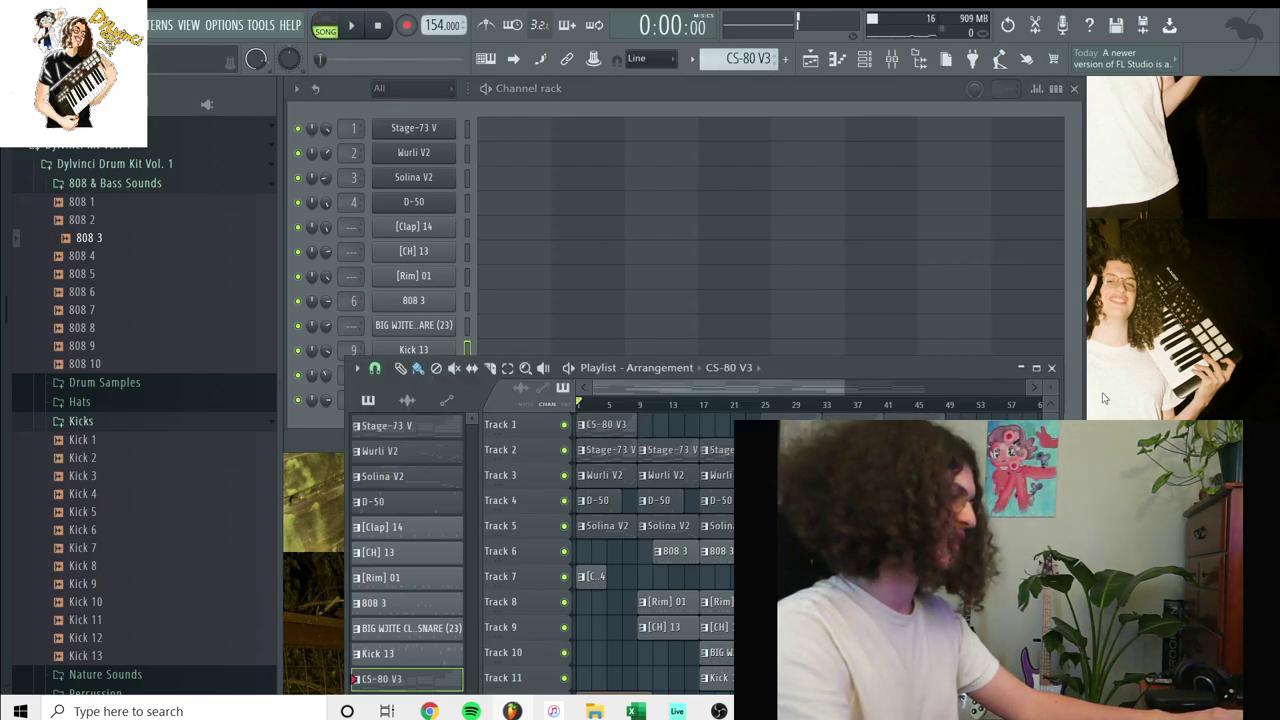
left_click(1048, 368)
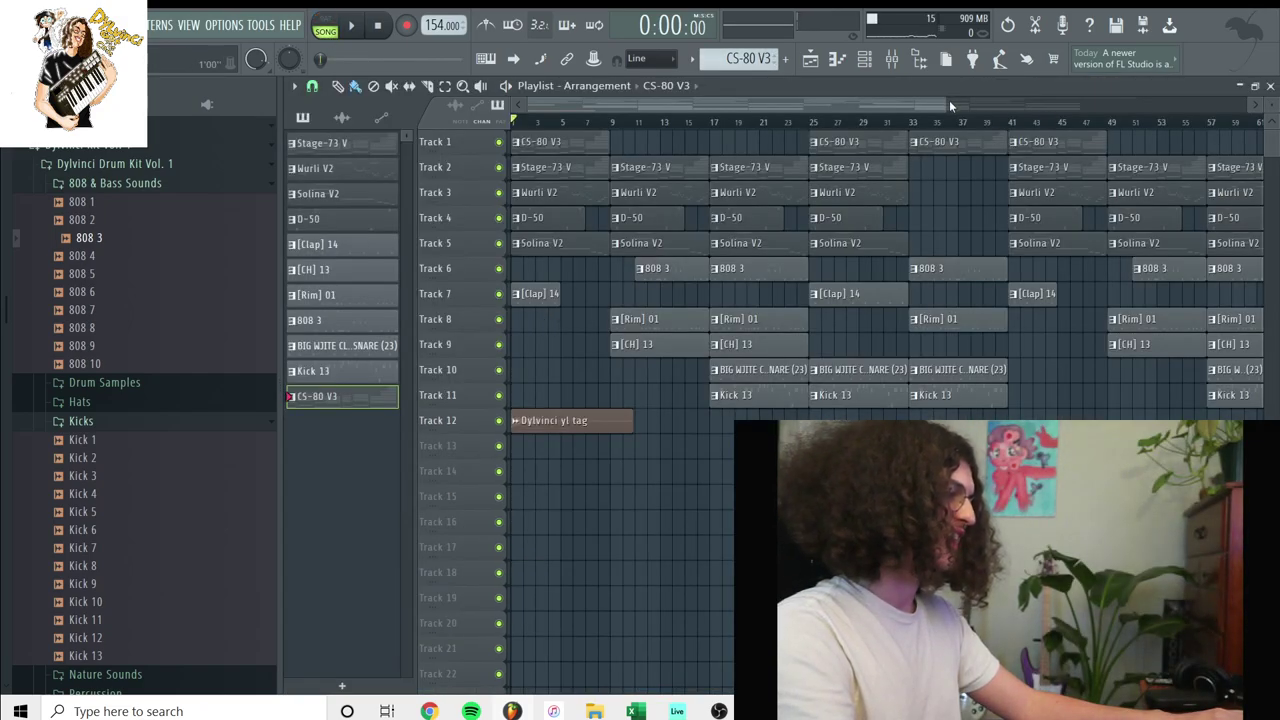
Solo Track 12 in the playlist and play its vocal tag clip from the start twice
left_click_drag(950, 108, 637, 166)
left_click_drag(1270, 101, 1270, 150)
scroll(803, 306, "down", 7)
right_click(499, 410)
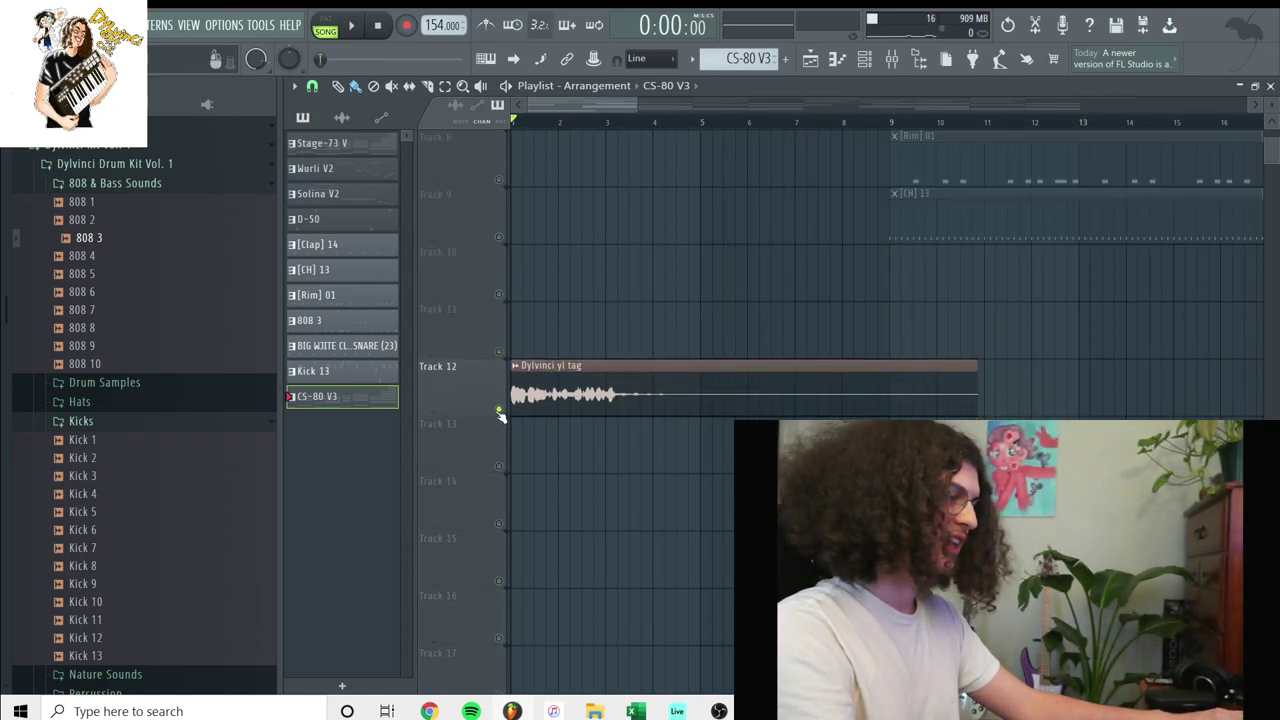
key("space")
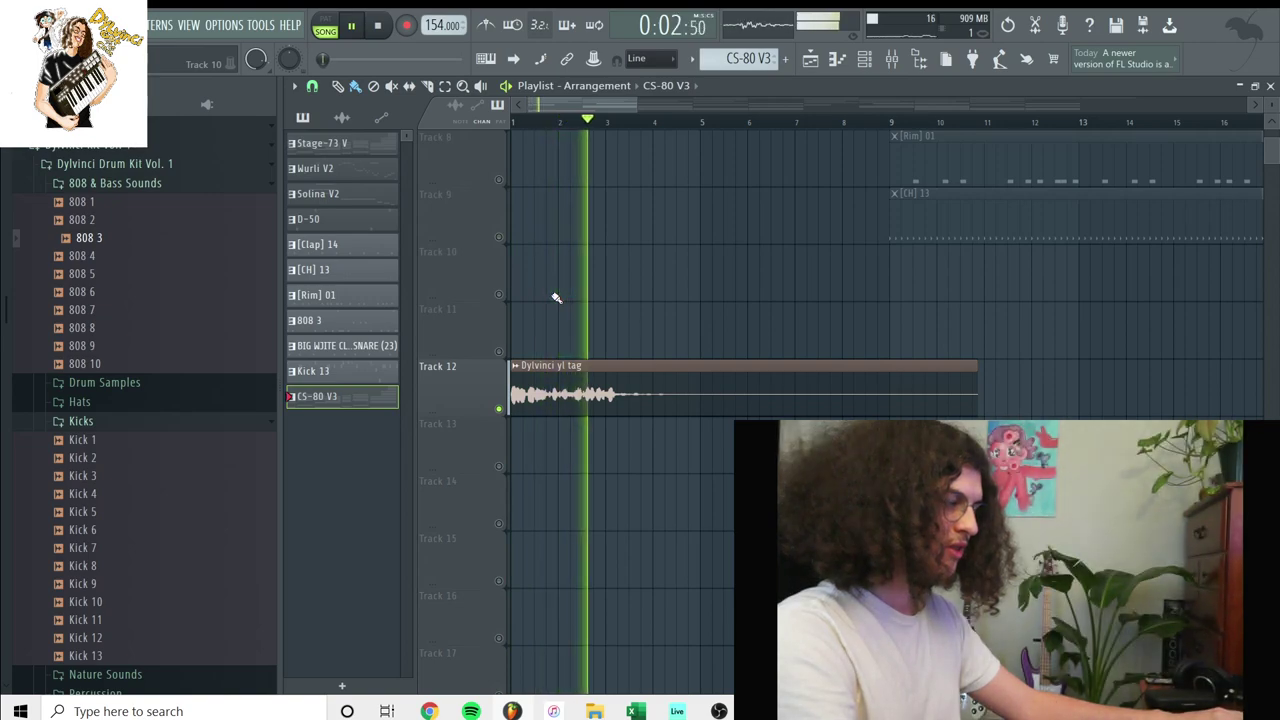
key("space")
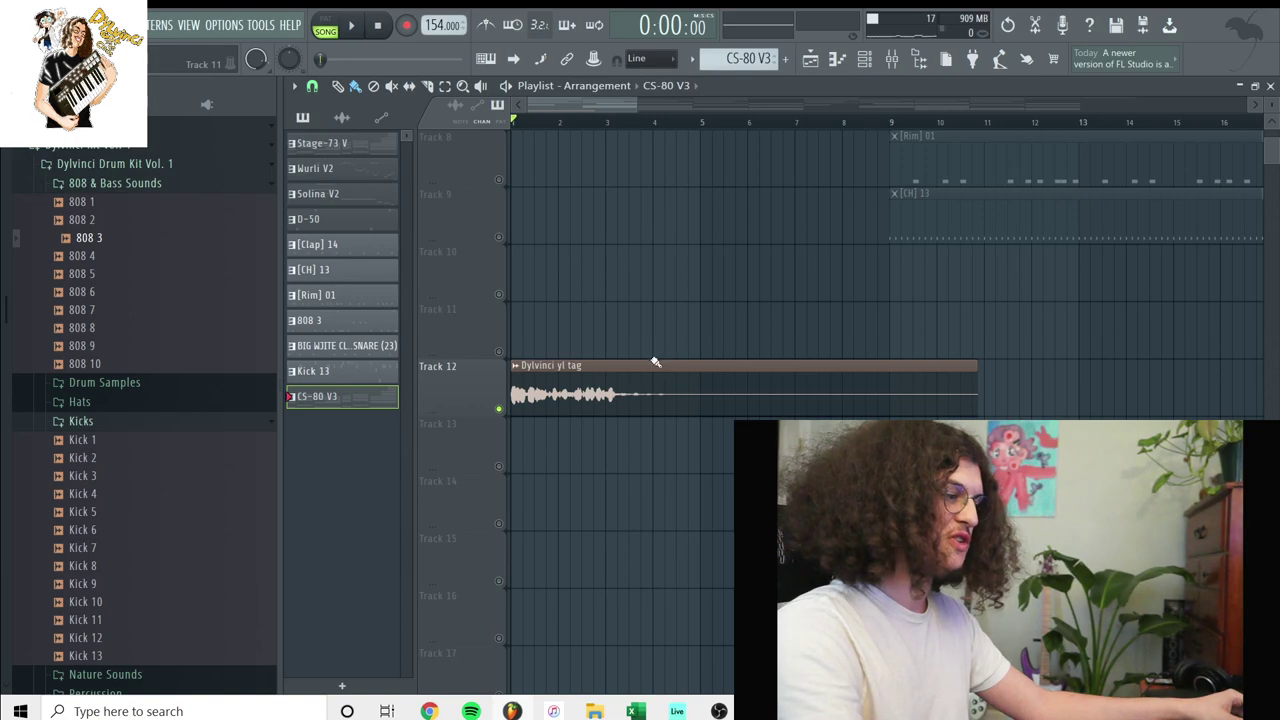
key("space")
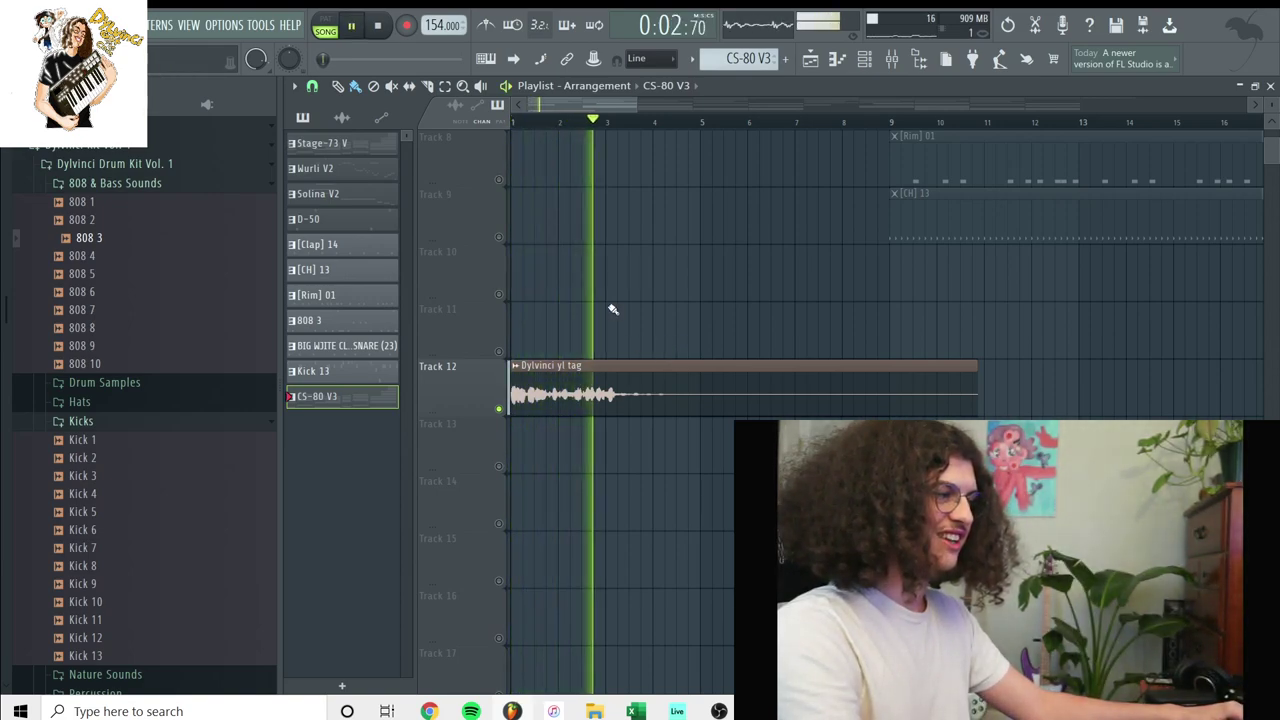
key("space")
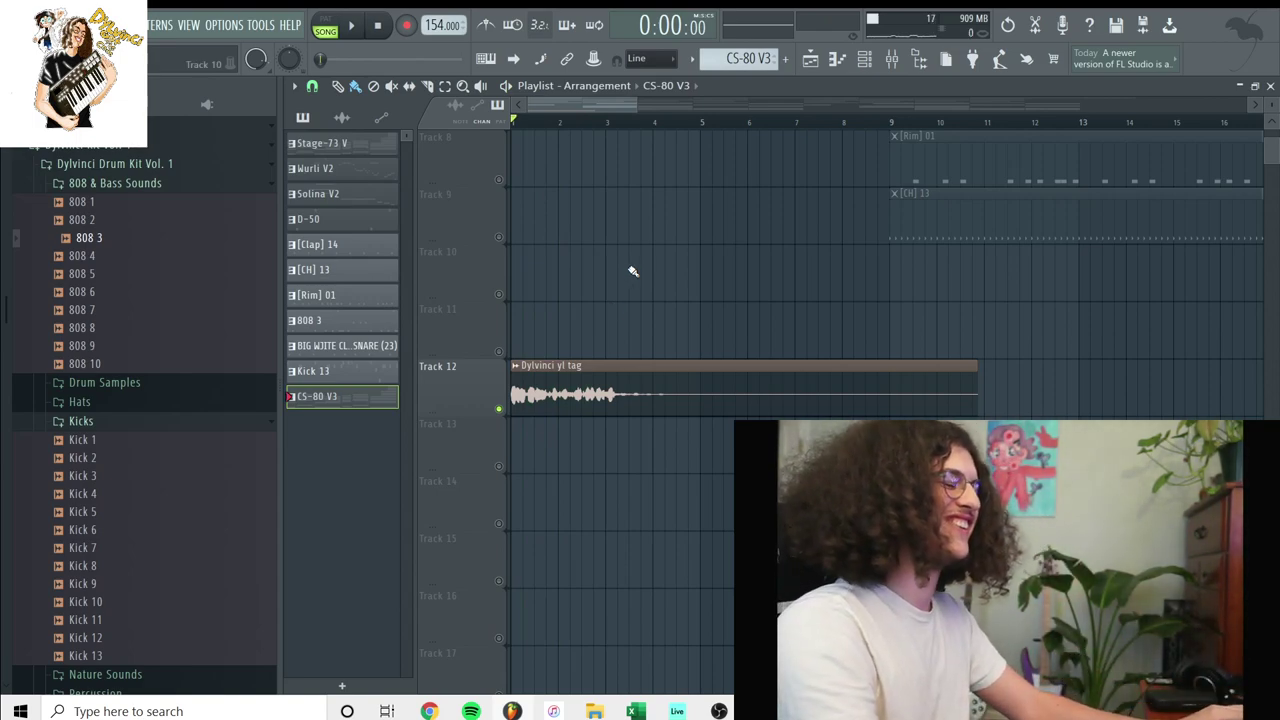
Turn off the solo on Track 12 and play the arrangement's intro with all tracks, using reduced track heights
scroll(634, 290, "up", 2)
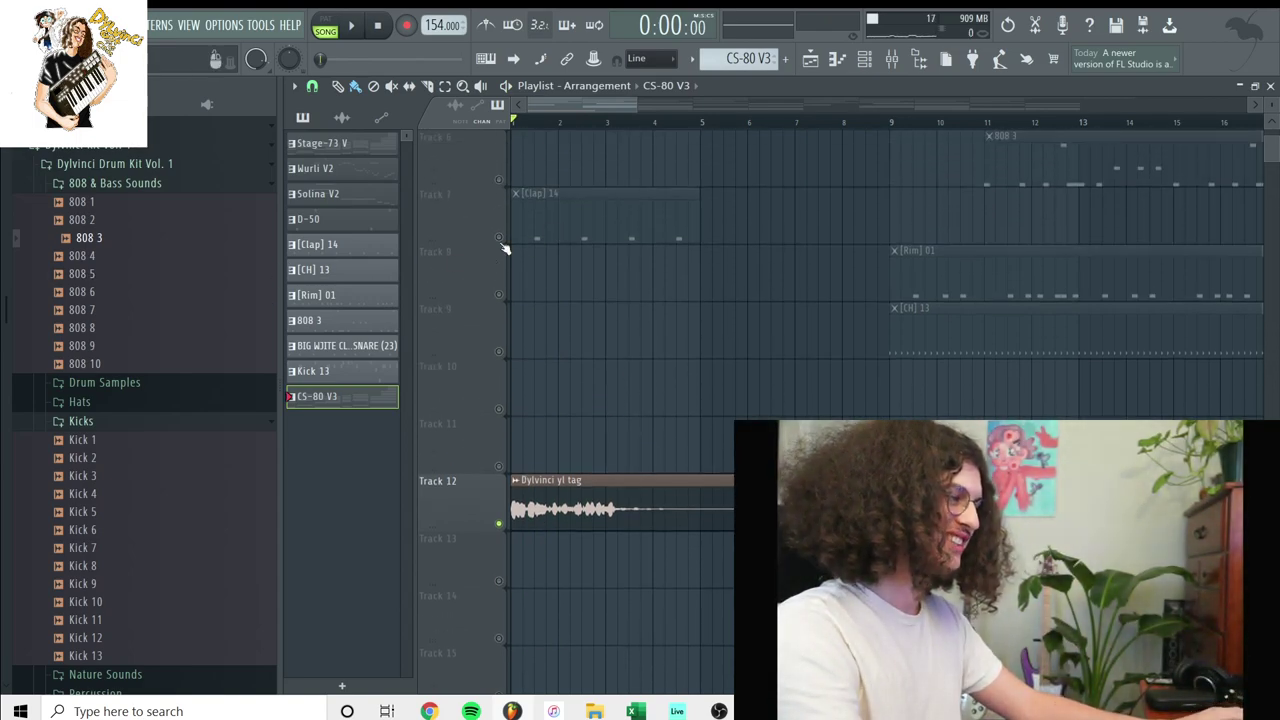
scroll(614, 400, "up", 5)
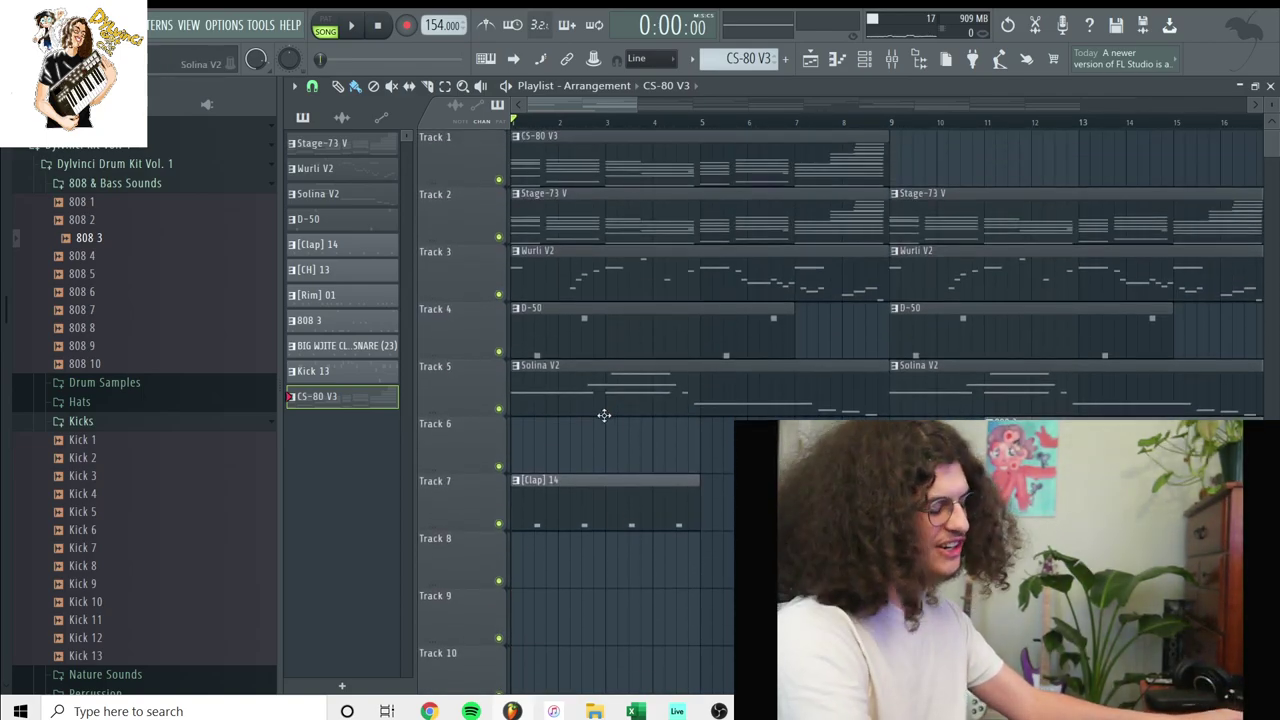
key("space")
left_click_drag(1268, 105, 1271, 91)
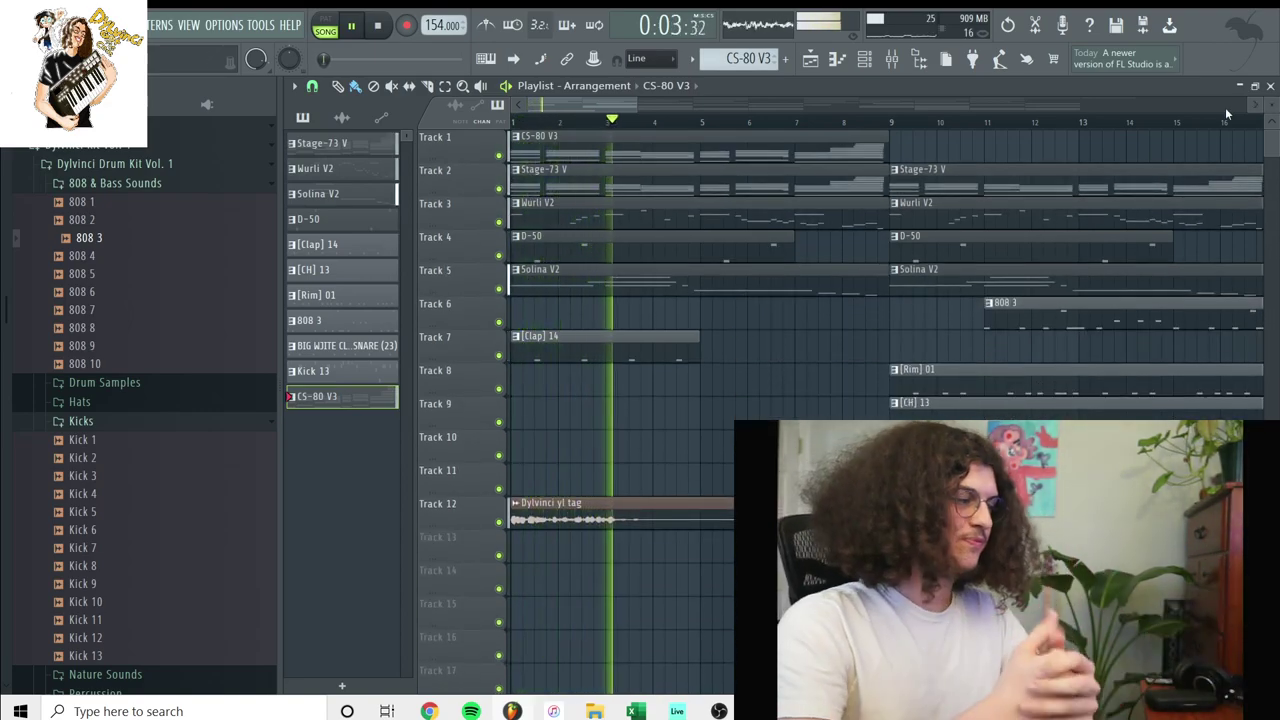
key("space")
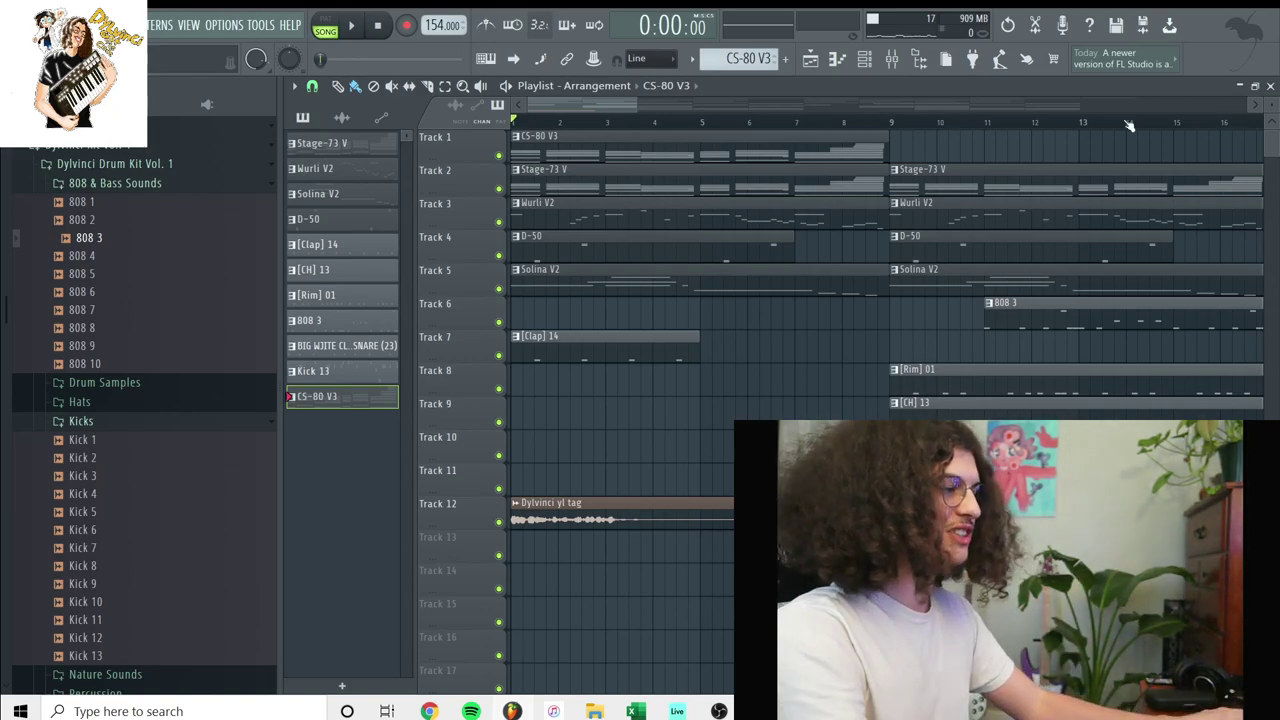
Zoom the playlist out to examine how the patterns are arranged from bar 1 to about bar 71
left_click_drag(630, 105, 1028, 105)
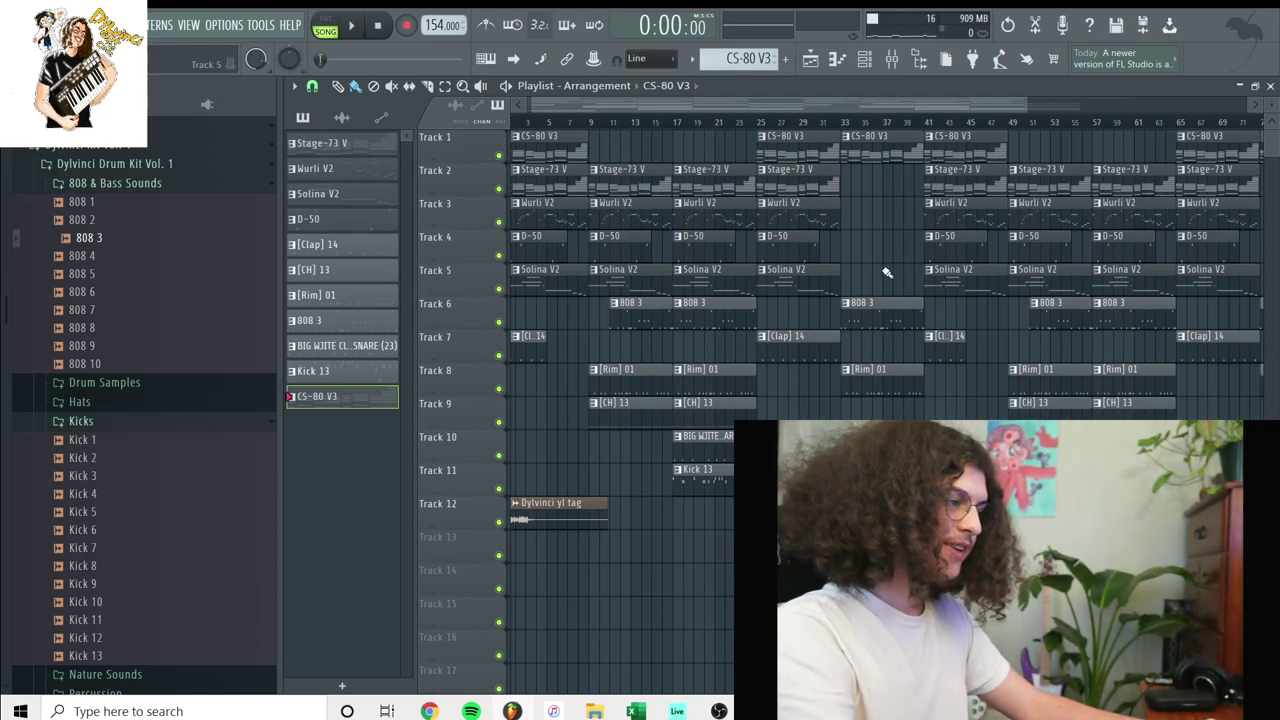
left_click_drag(840, 105, 809, 106)
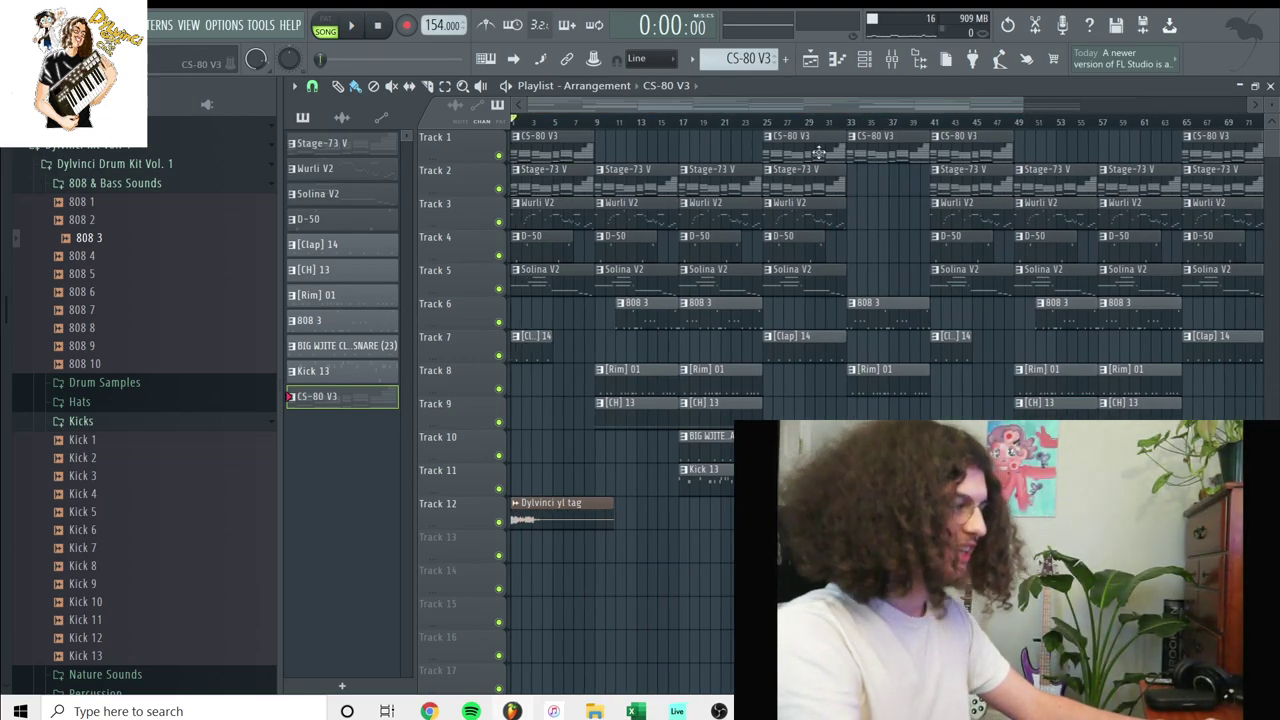
left_click_drag(930, 108, 890, 112)
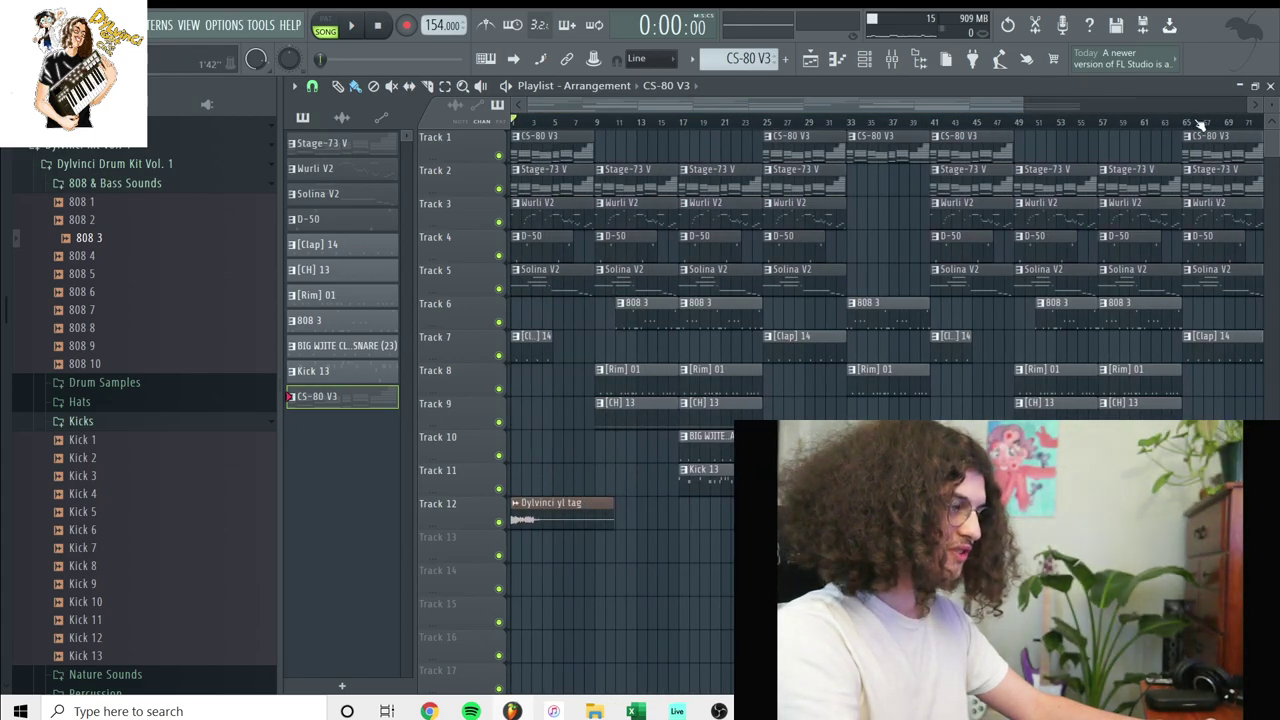
Return to the channel rack and open the Wurli V2 channel in the piano roll
key("F6")
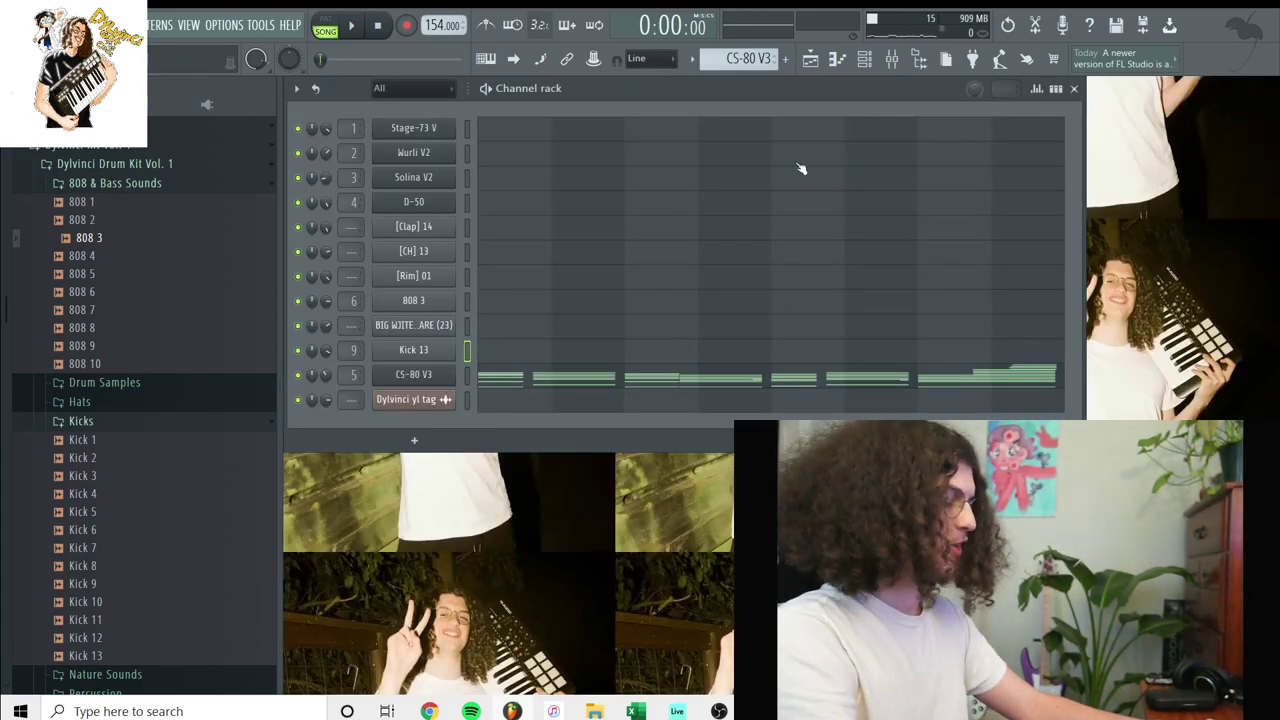
left_click(800, 164)
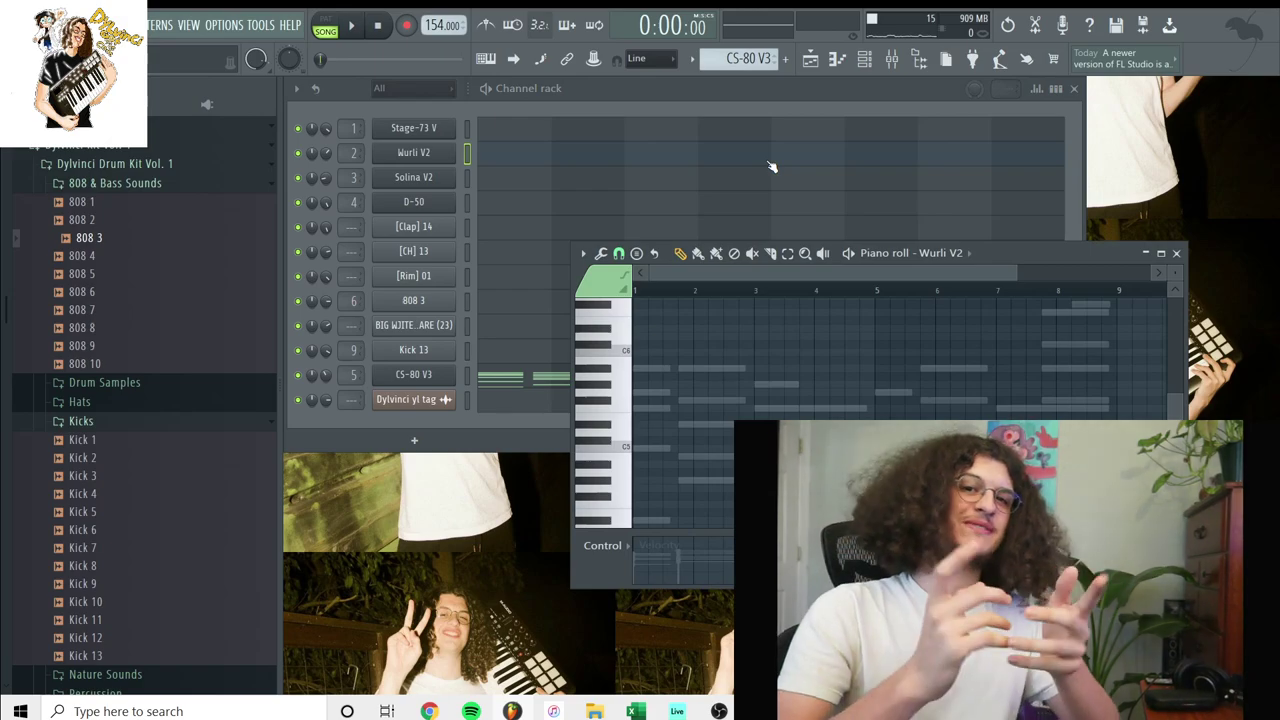